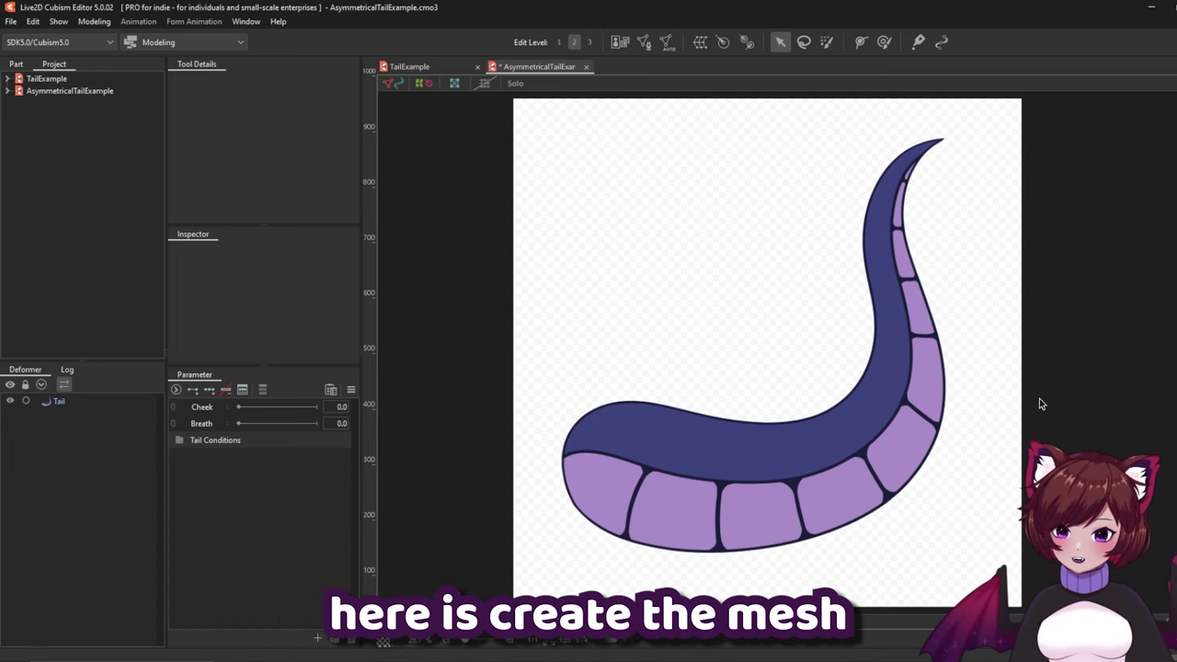
Select the Tail art mesh and zoom in to inspect its vertices, then zoom back out
{"action": "left_click", "coordinate": [901, 310]}
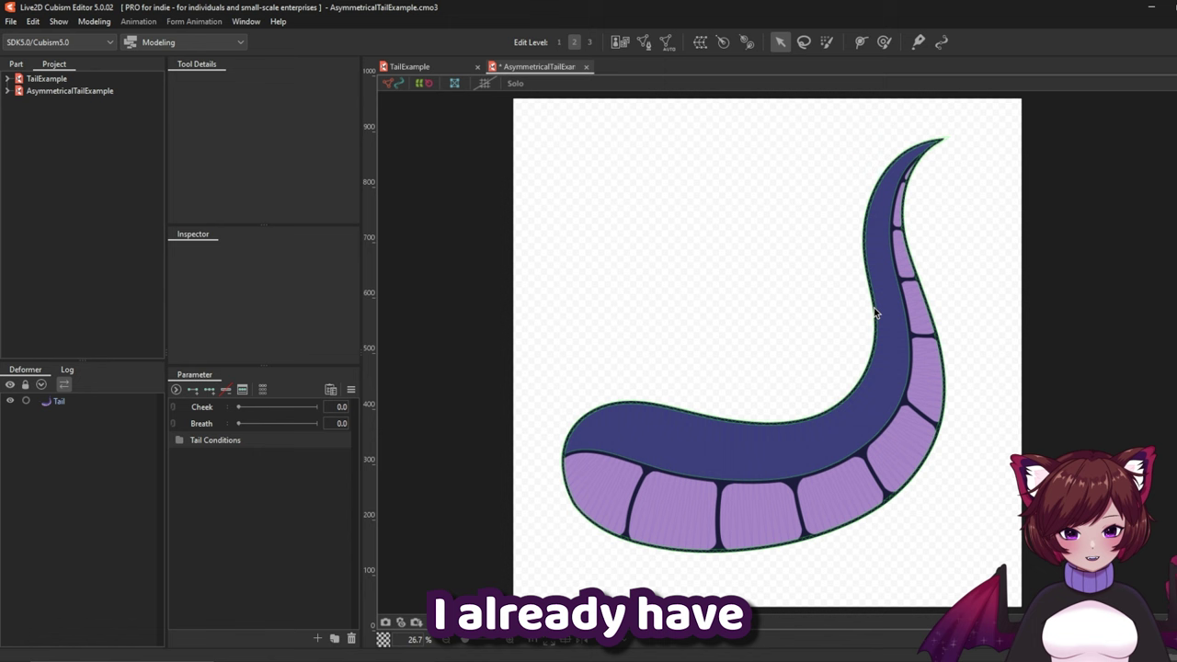
{"action": "left_click", "coordinate": [873, 307]}
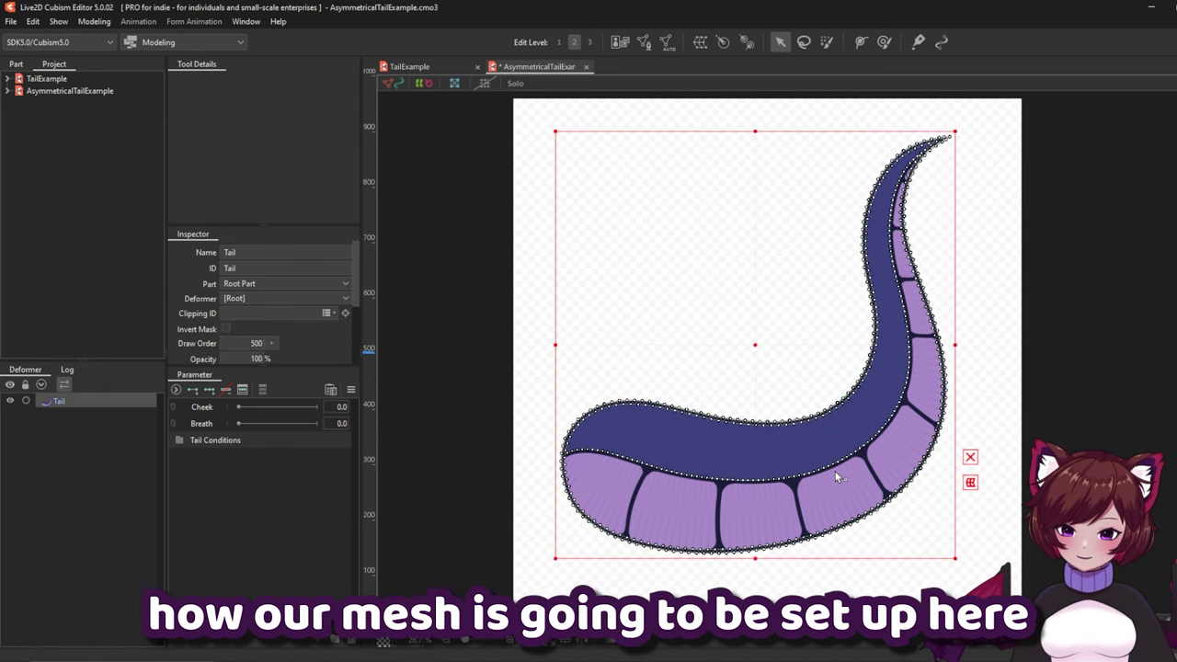
{"action": "scroll", "coordinate": [669, 396], "scroll_direction": "up", "scroll_amount": 5}
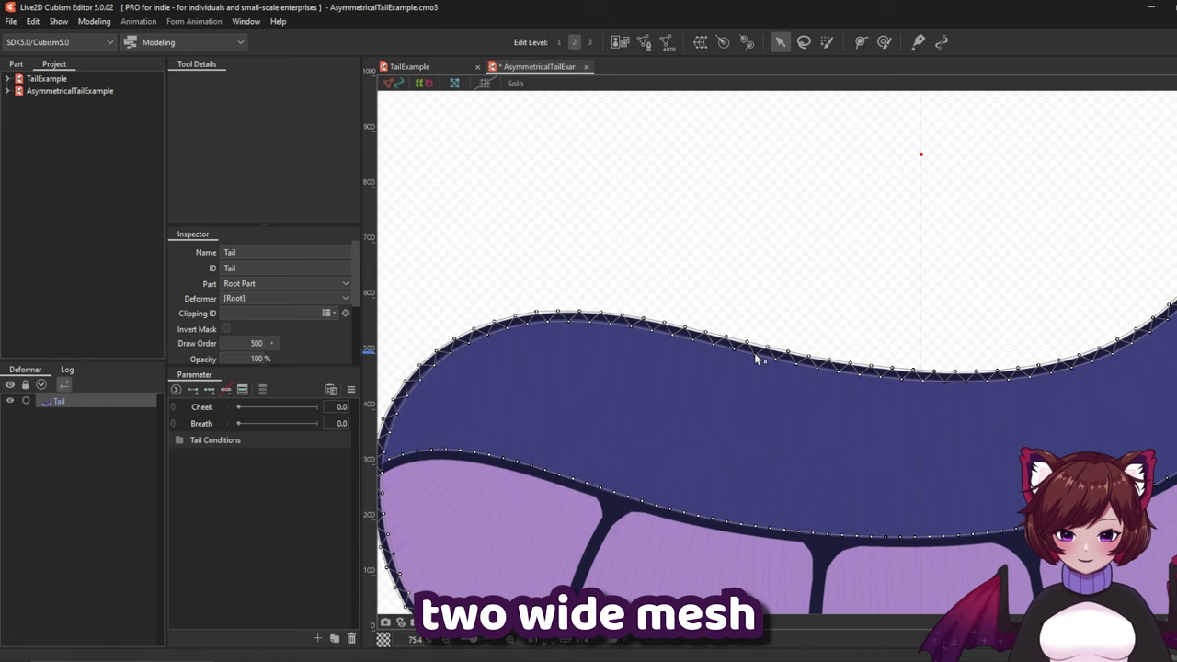
{"action": "scroll", "coordinate": [756, 355], "scroll_direction": "down", "scroll_amount": 5}
{"action": "scroll", "coordinate": [644, 344], "scroll_direction": "up", "scroll_amount": 3}
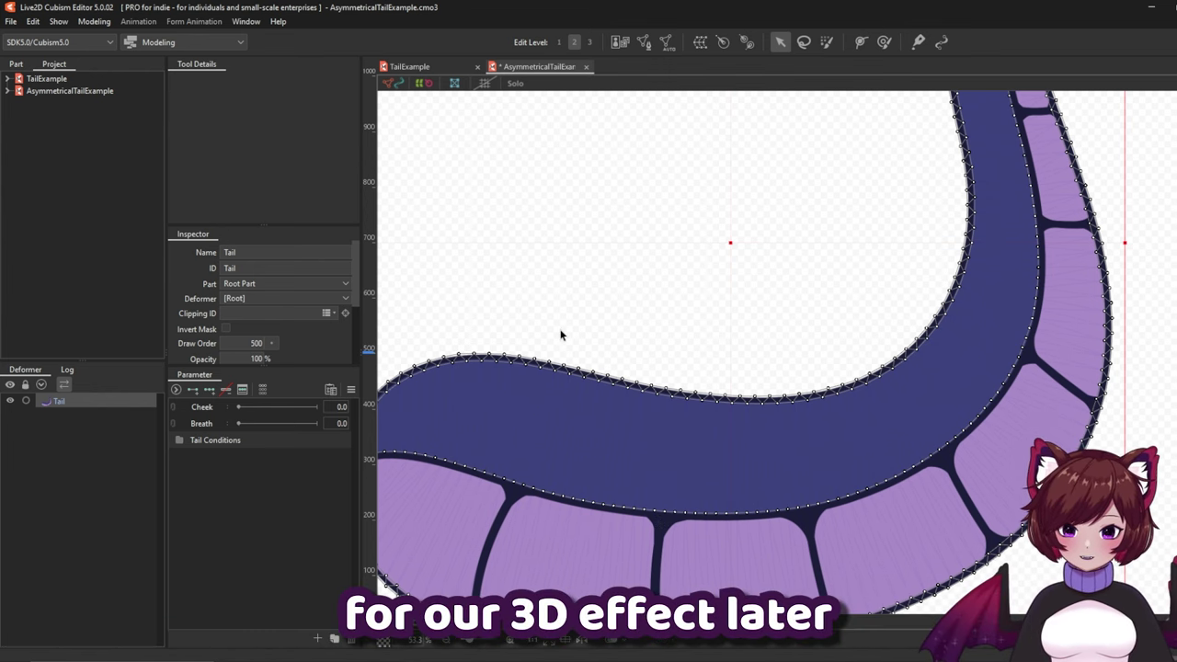
Draw a six-point deform path along the tail's inner edge from base to tip
{"action": "scroll", "coordinate": [561, 335], "scroll_direction": "down", "scroll_amount": 5}
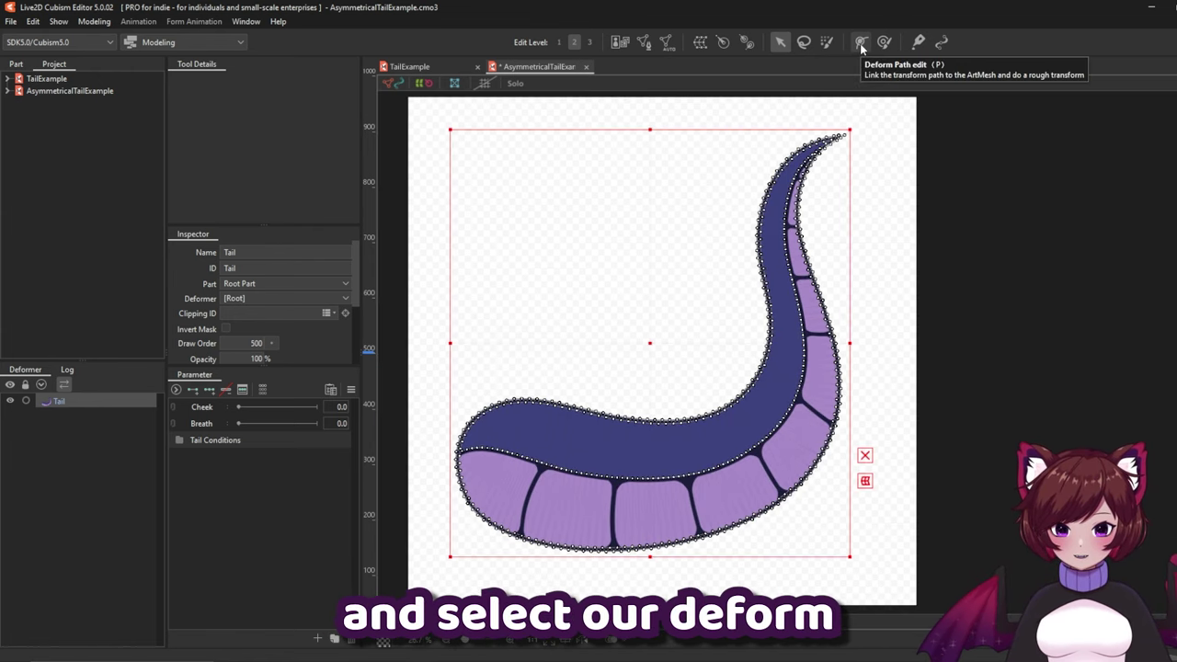
{"action": "left_click", "coordinate": [861, 43]}
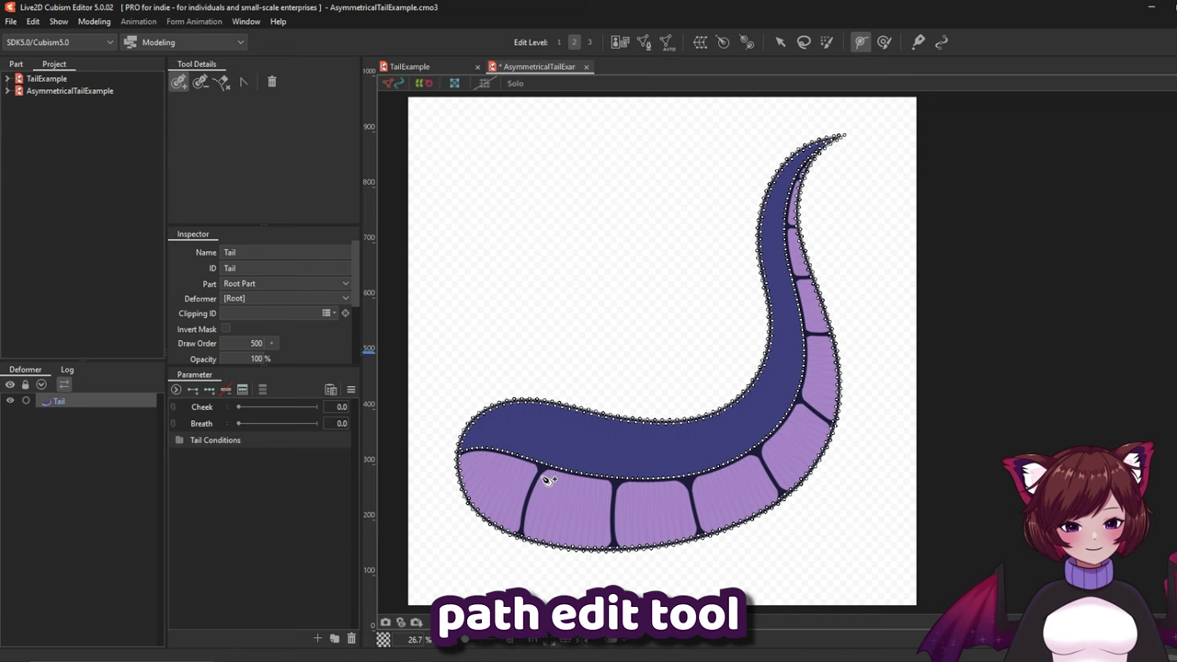
{"action": "left_click", "coordinate": [496, 450]}
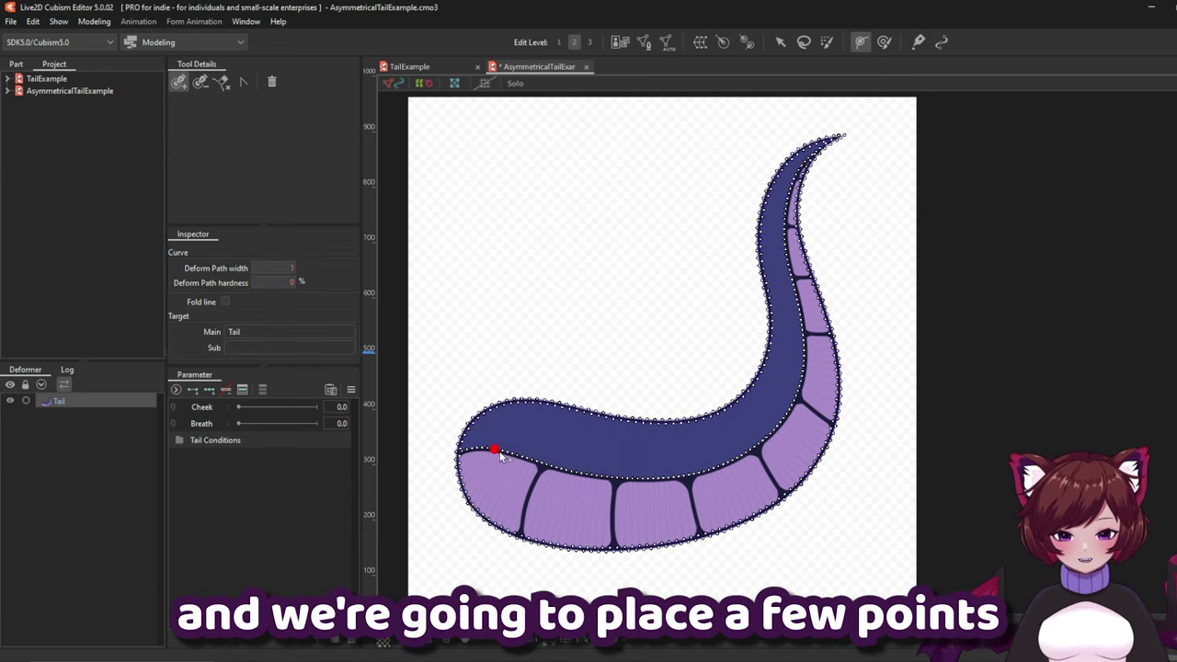
{"action": "left_click", "coordinate": [567, 471]}
{"action": "left_click", "coordinate": [762, 446]}
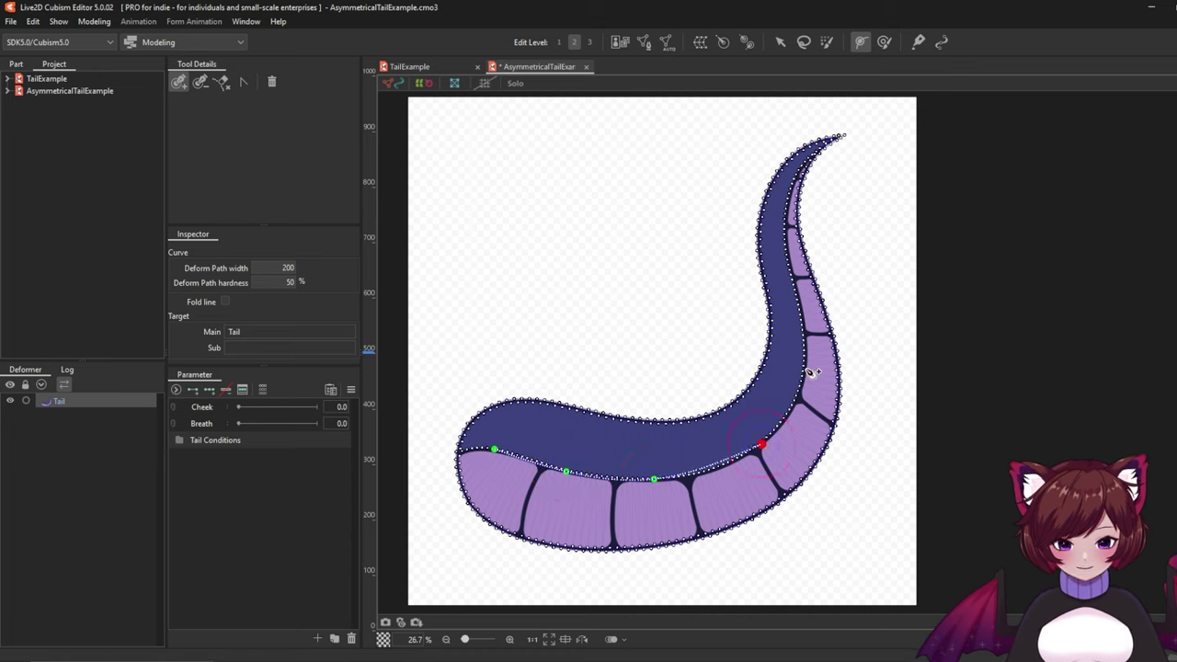
{"action": "left_click", "coordinate": [806, 368]}
{"action": "left_click", "coordinate": [797, 288]}
{"action": "left_click", "coordinate": [809, 158]}
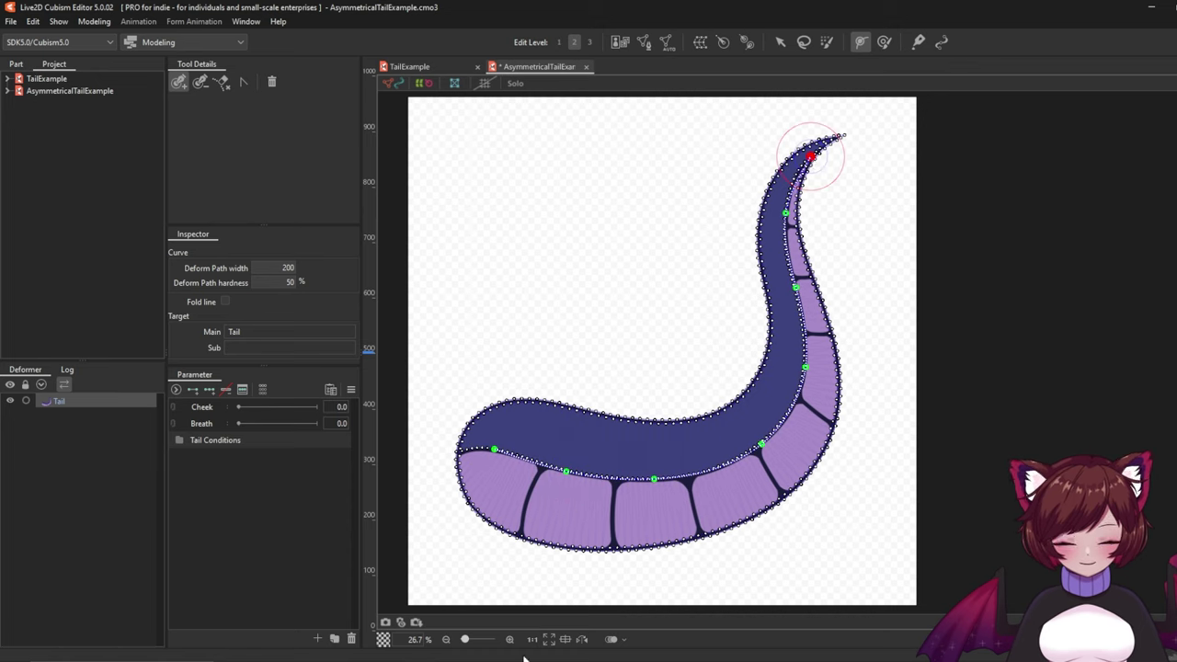
Return to the arrow tool and bring up Modeling > Skinning
{"action": "left_click", "coordinate": [777, 43]}
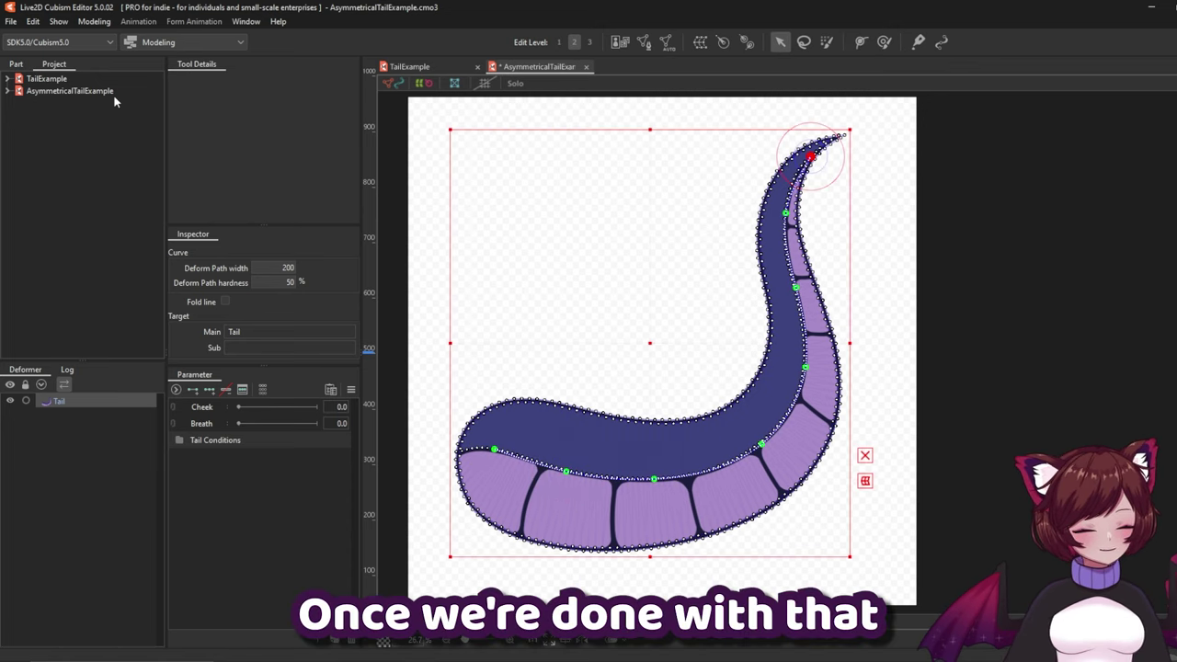
{"action": "left_click", "coordinate": [93, 24]}
{"action": "mouse_move", "coordinate": [126, 119]}
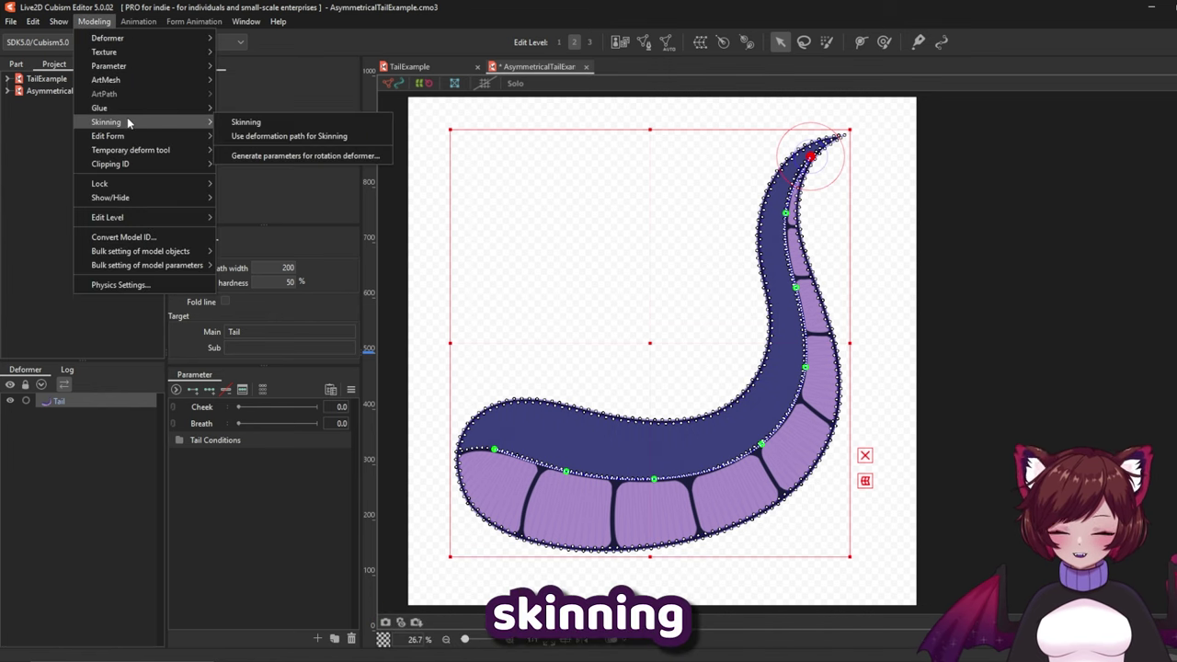
Skin the tail along the path and generate rotation-deformer parameters with a 45° angle range
{"action": "left_click", "coordinate": [274, 138]}
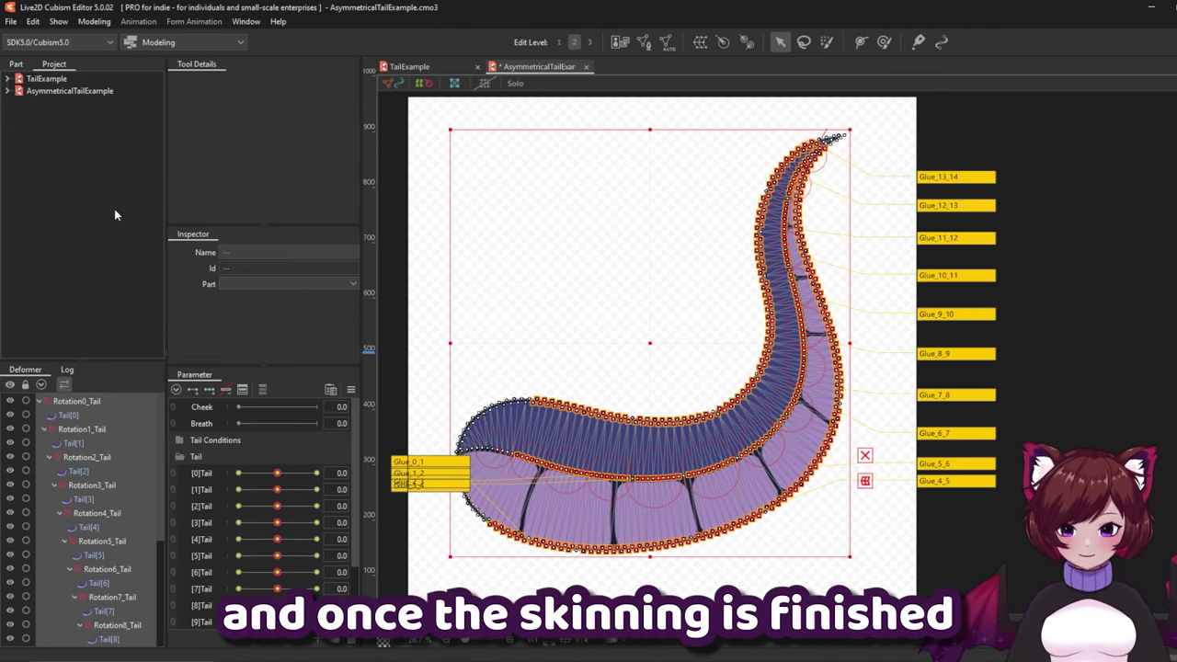
{"action": "left_click", "coordinate": [94, 22]}
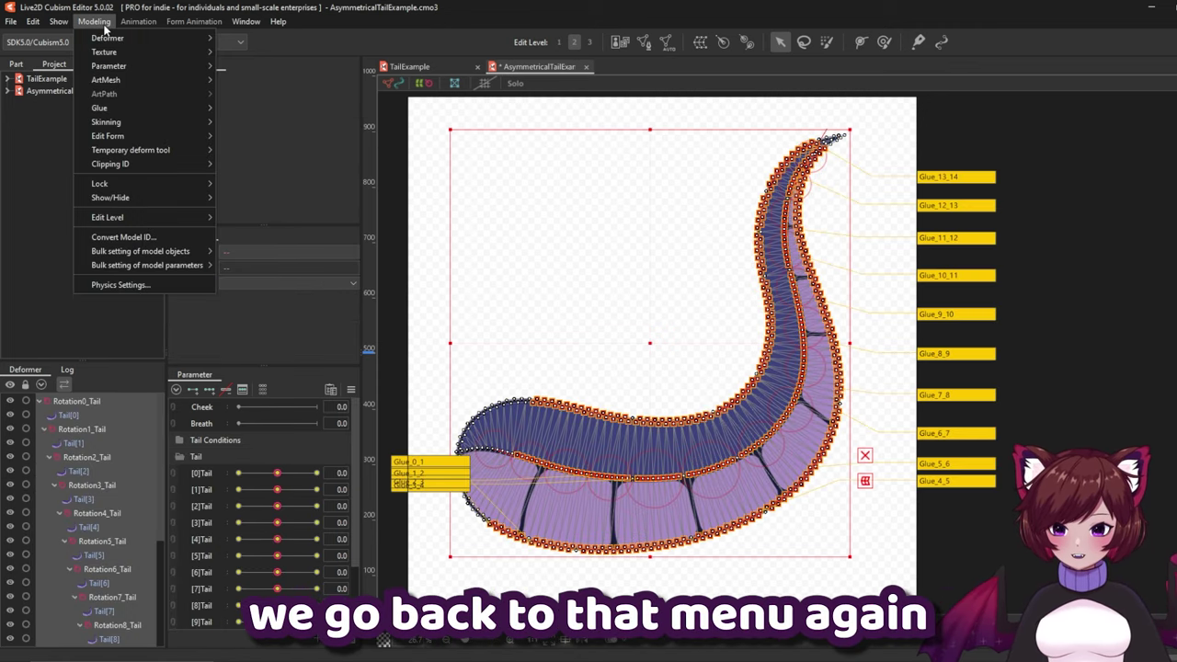
{"action": "mouse_move", "coordinate": [129, 120]}
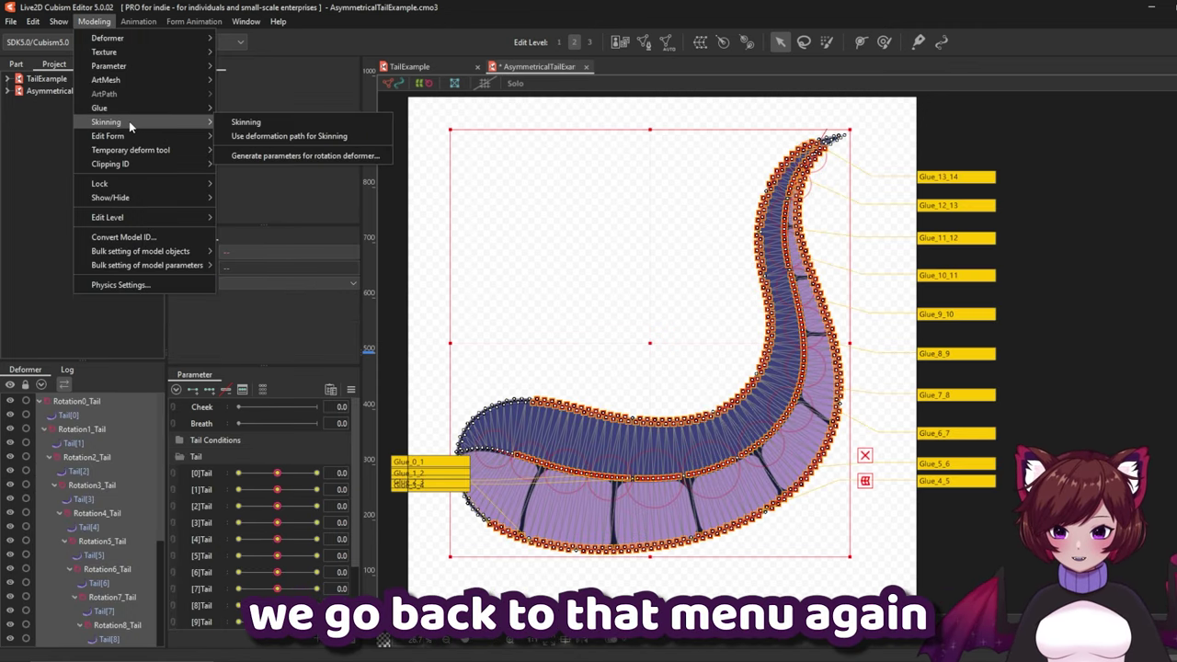
{"action": "left_click", "coordinate": [286, 156]}
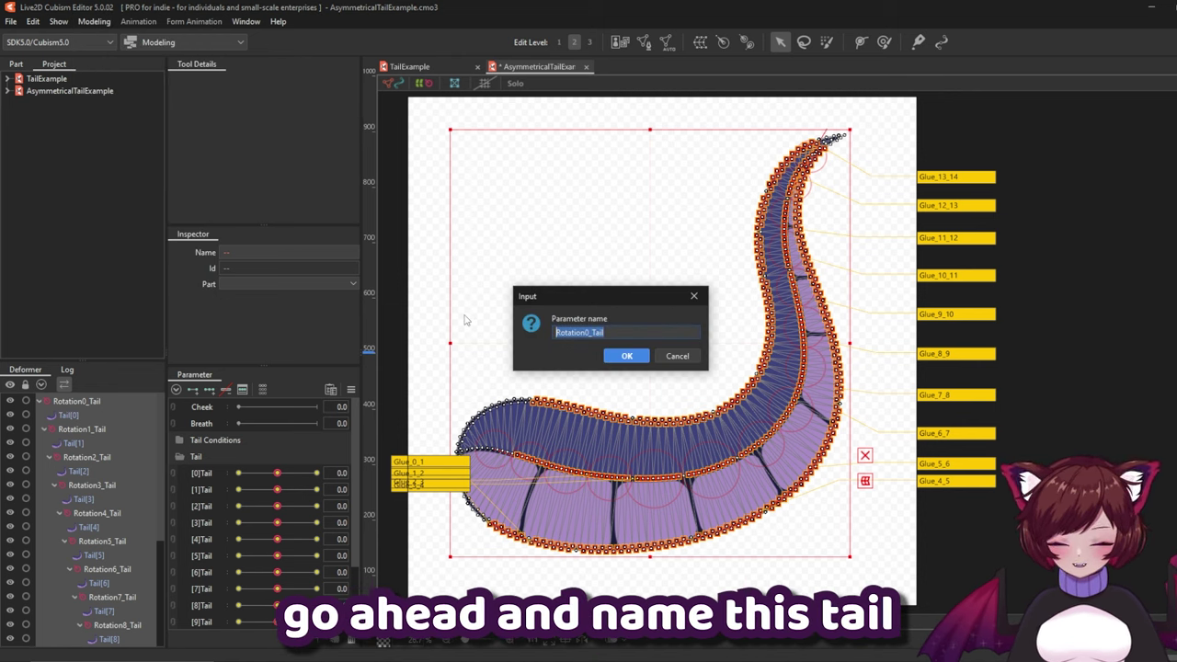
{"action": "key", "text": "Return"}
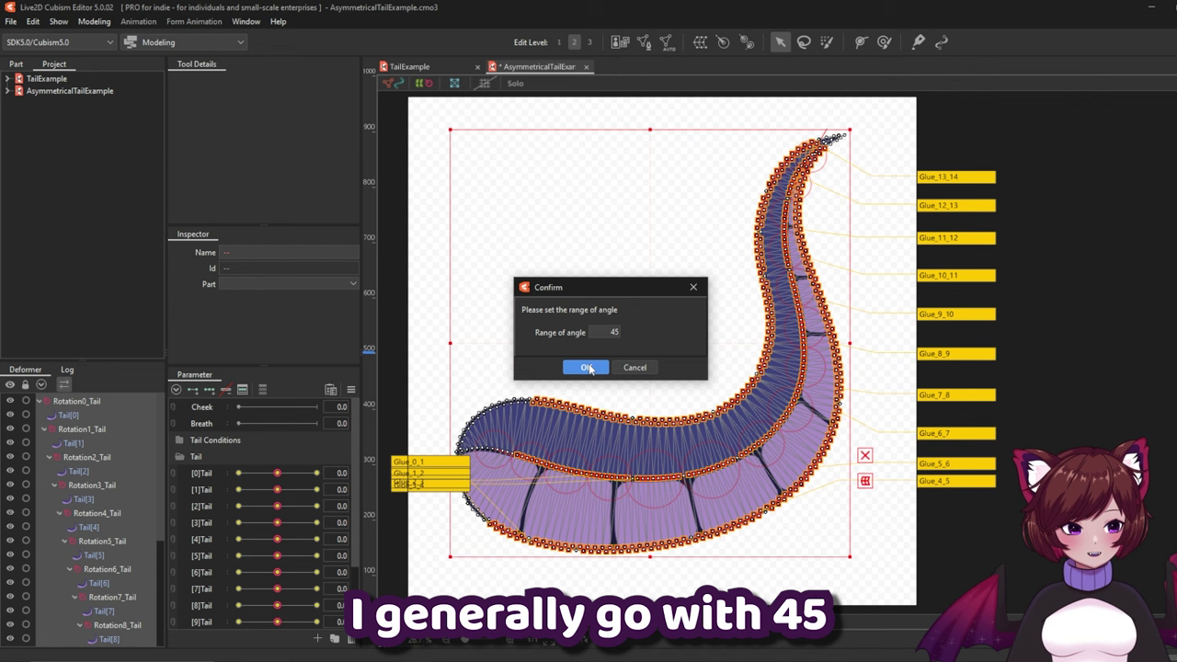
{"action": "left_click", "coordinate": [589, 368]}
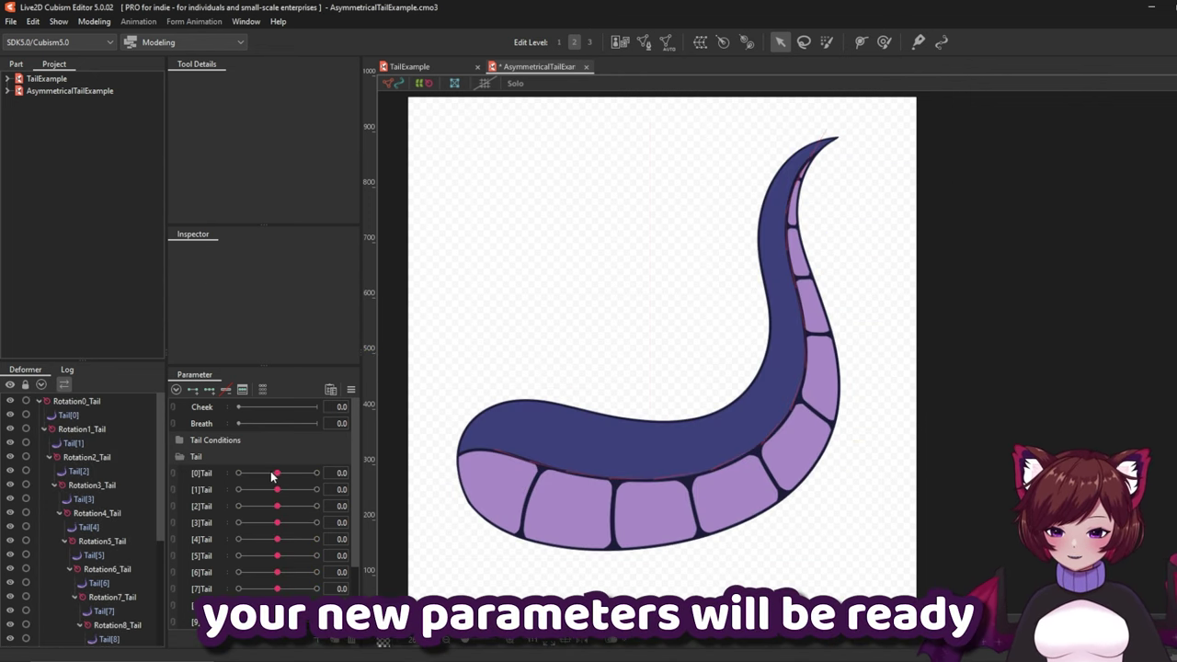
{"action": "left_click_drag", "start_coordinate": [273, 475], "coordinate": [290, 505]}
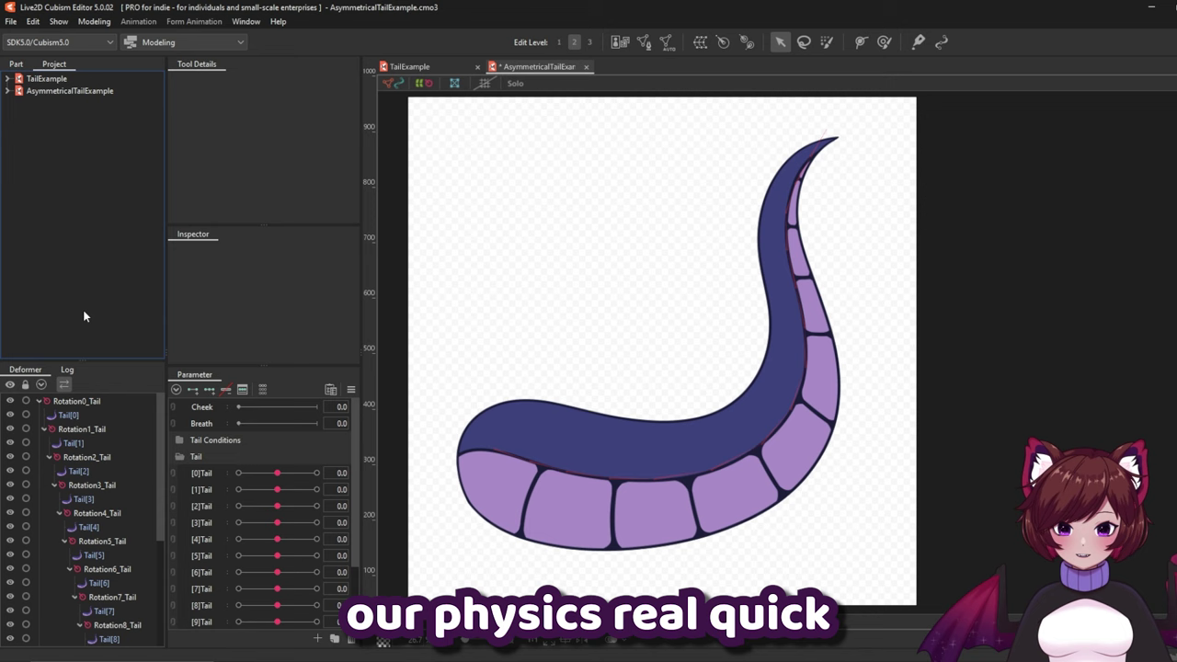
In Physics Settings, add a group named 'Tail' with the '10 divided' physics model preset
{"action": "left_click", "coordinate": [88, 22]}
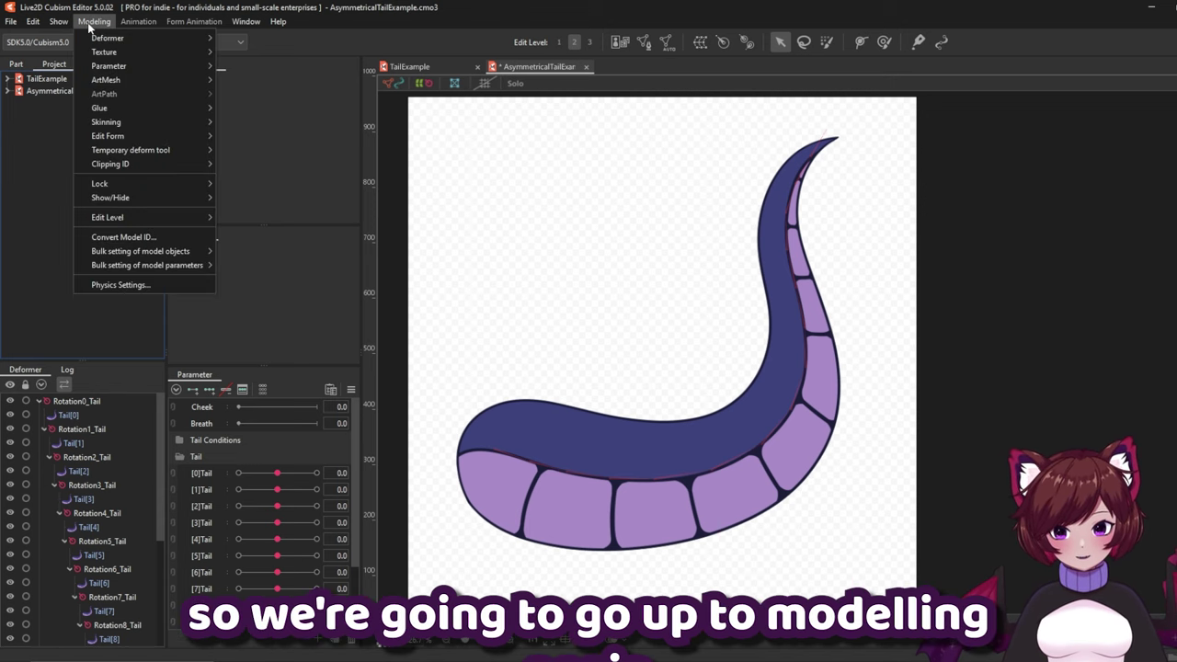
{"action": "left_click", "coordinate": [144, 286]}
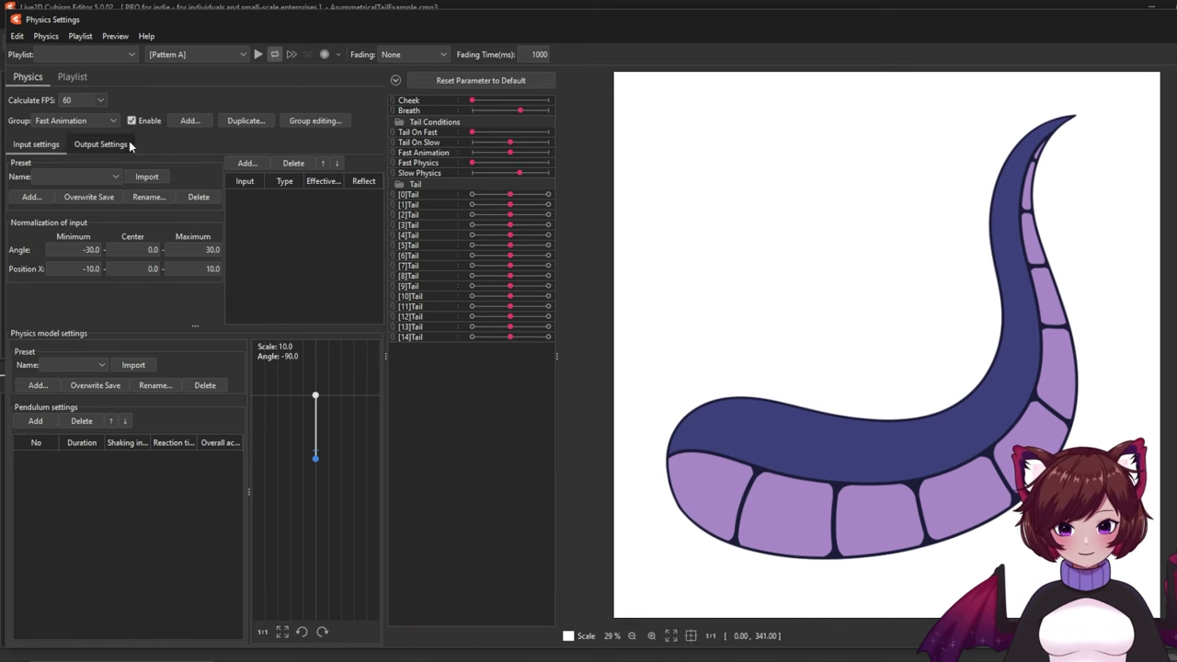
{"action": "left_click", "coordinate": [187, 122]}
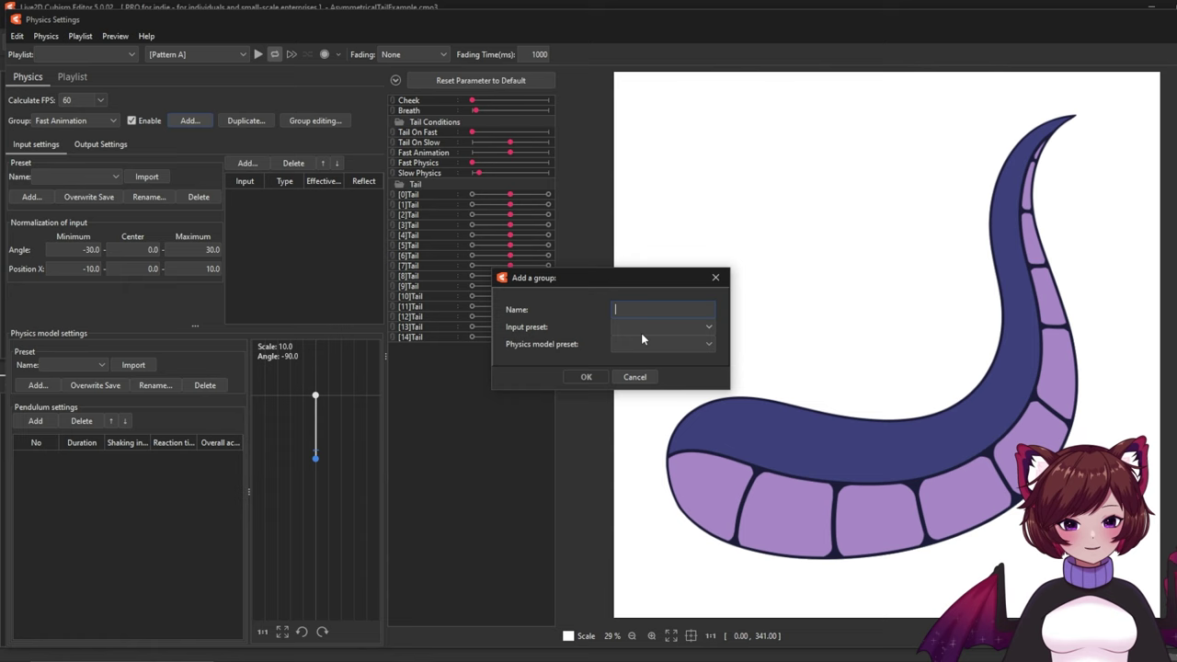
{"action": "type", "text": "Tai"}
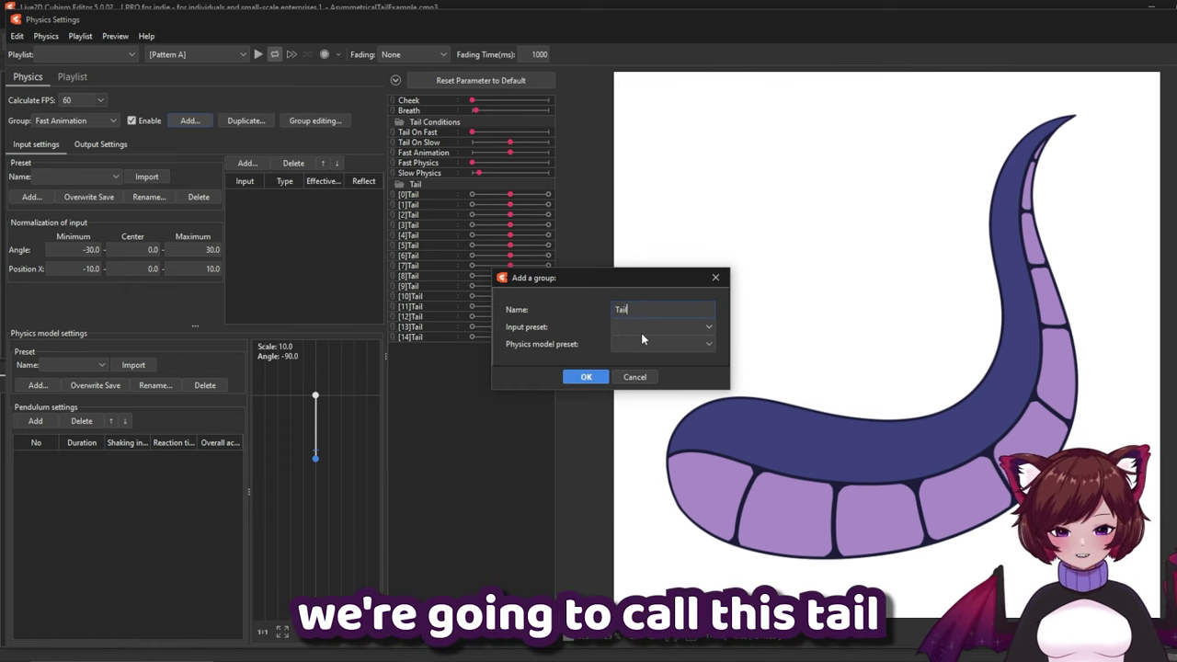
{"action": "type", "text": "l"}
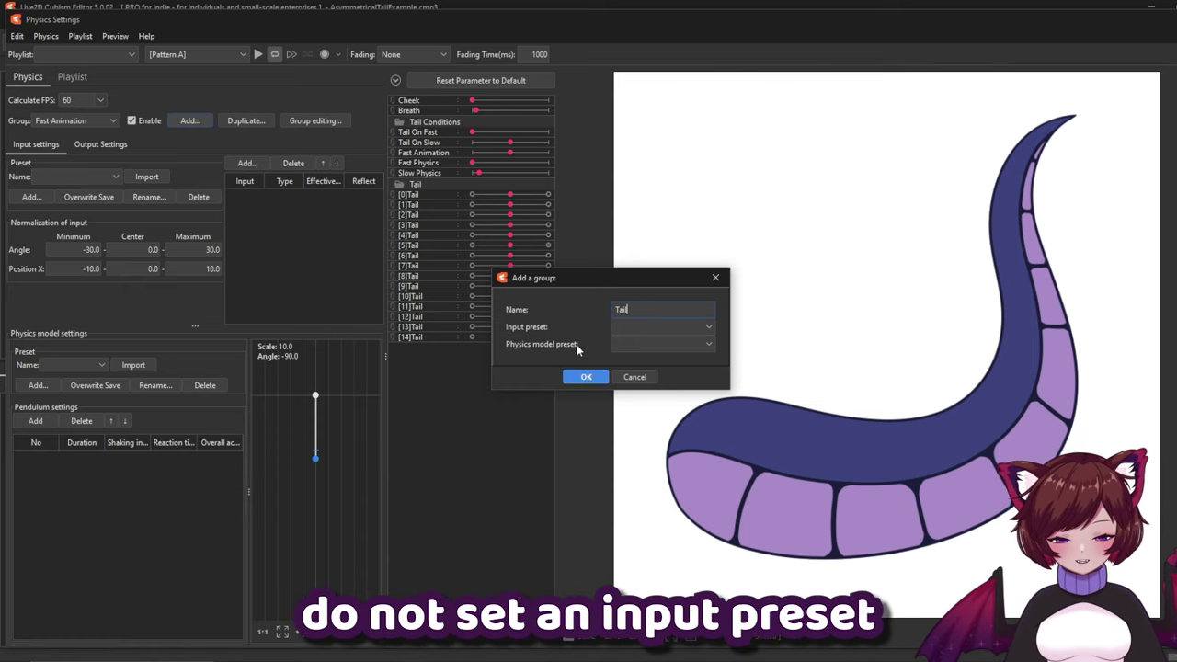
{"action": "left_click", "coordinate": [680, 350]}
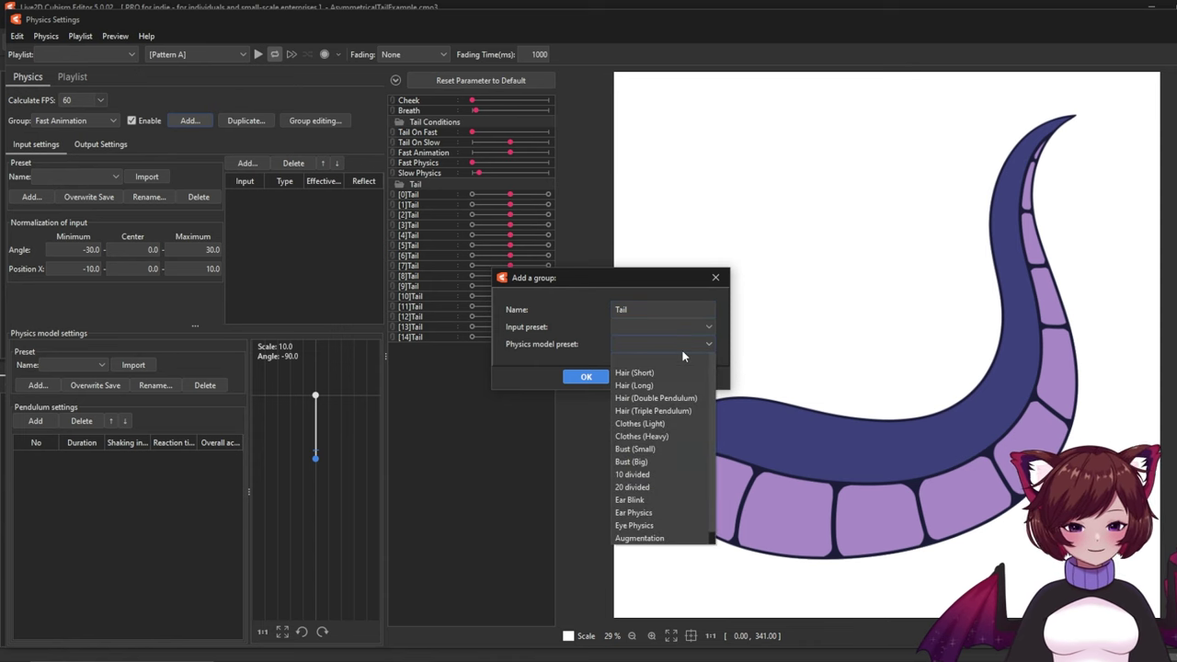
{"action": "left_click", "coordinate": [660, 476]}
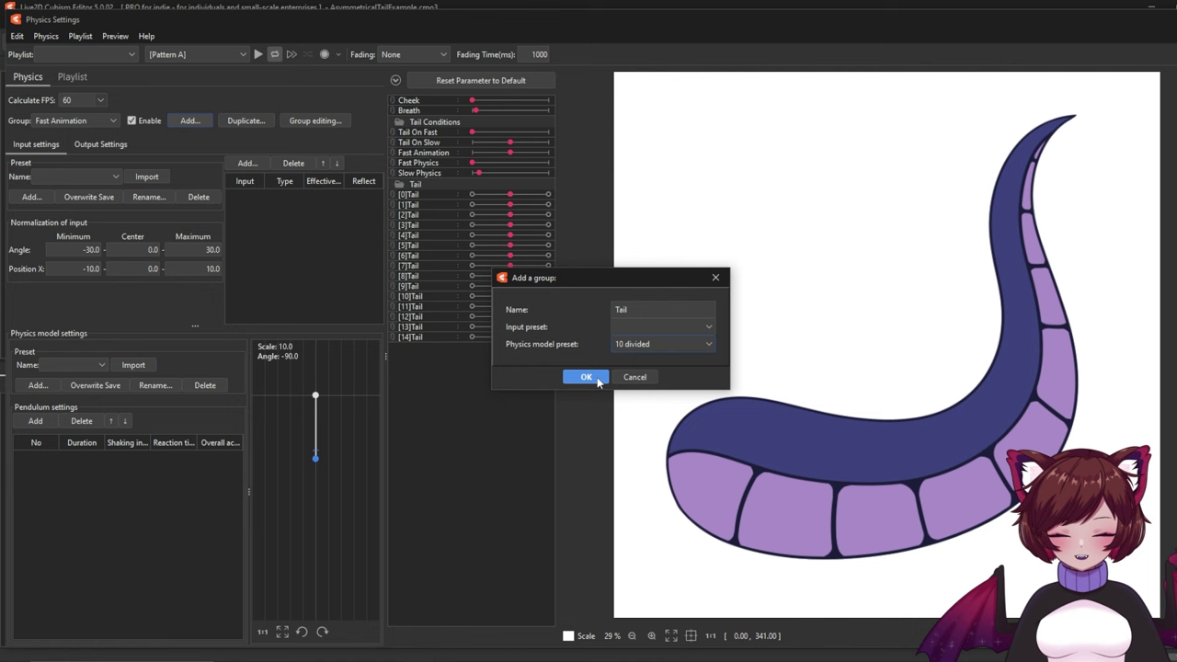
{"action": "left_click", "coordinate": [596, 381]}
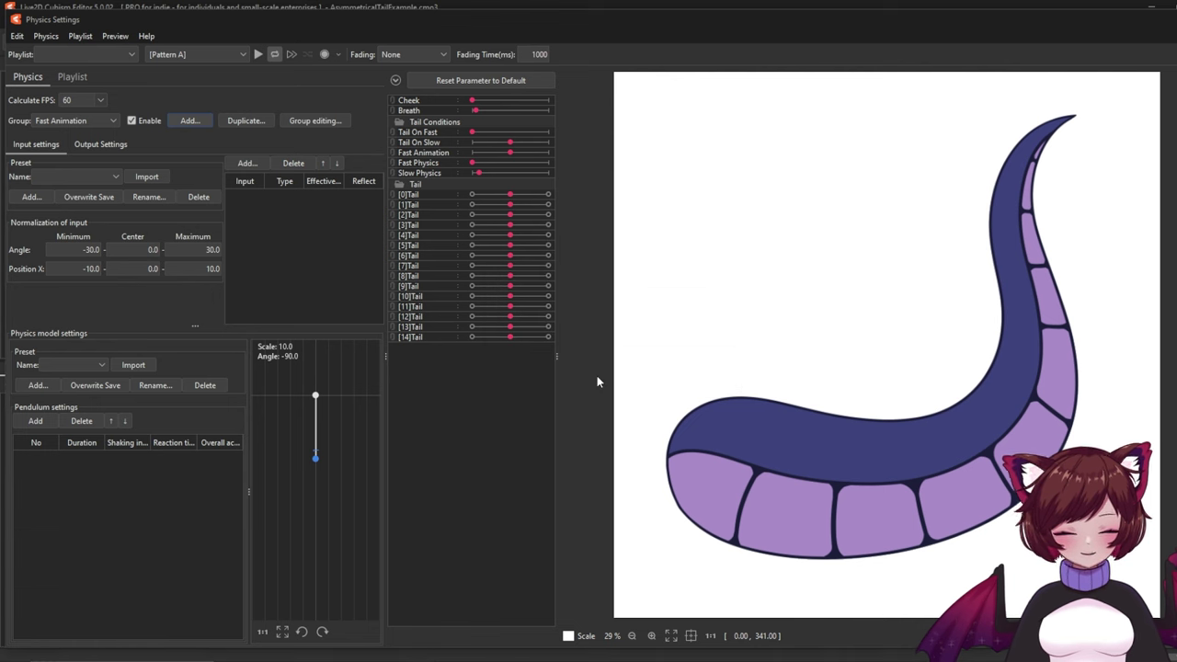
Add Breath as the Tail group's physics input
{"action": "left_click", "coordinate": [246, 165]}
{"action": "left_click", "coordinate": [560, 207]}
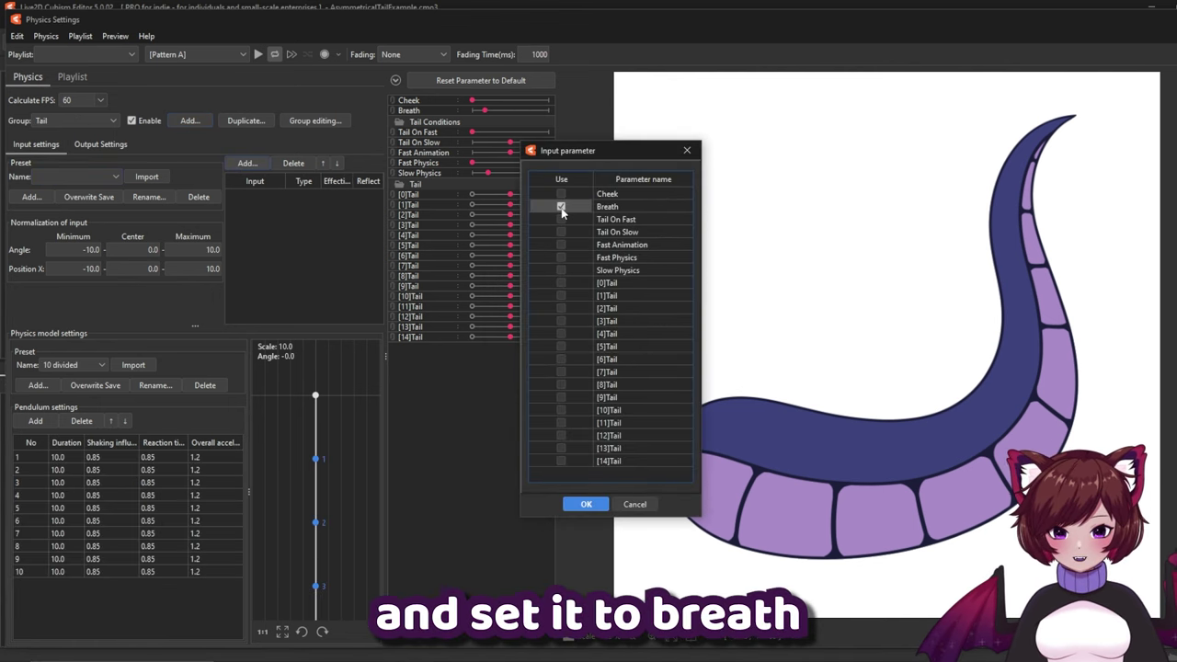
{"action": "left_click", "coordinate": [586, 504]}
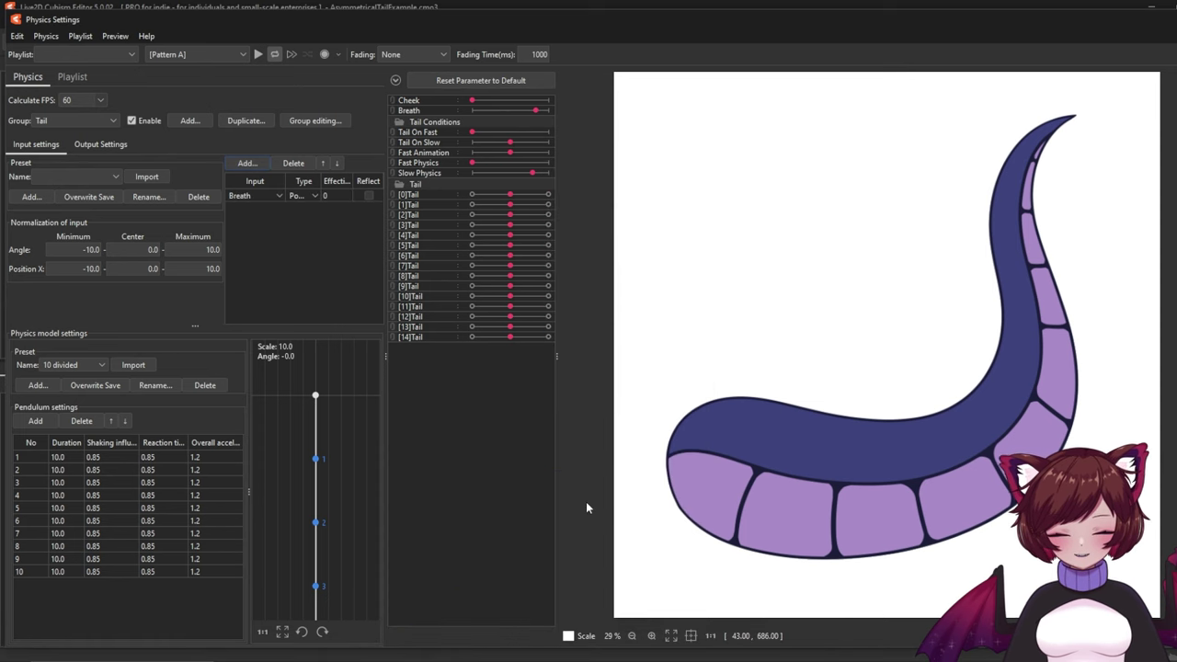
Make Breath an Angle input with effectiveness 100 and angle range -70 to 70
{"action": "left_click", "coordinate": [308, 223]}
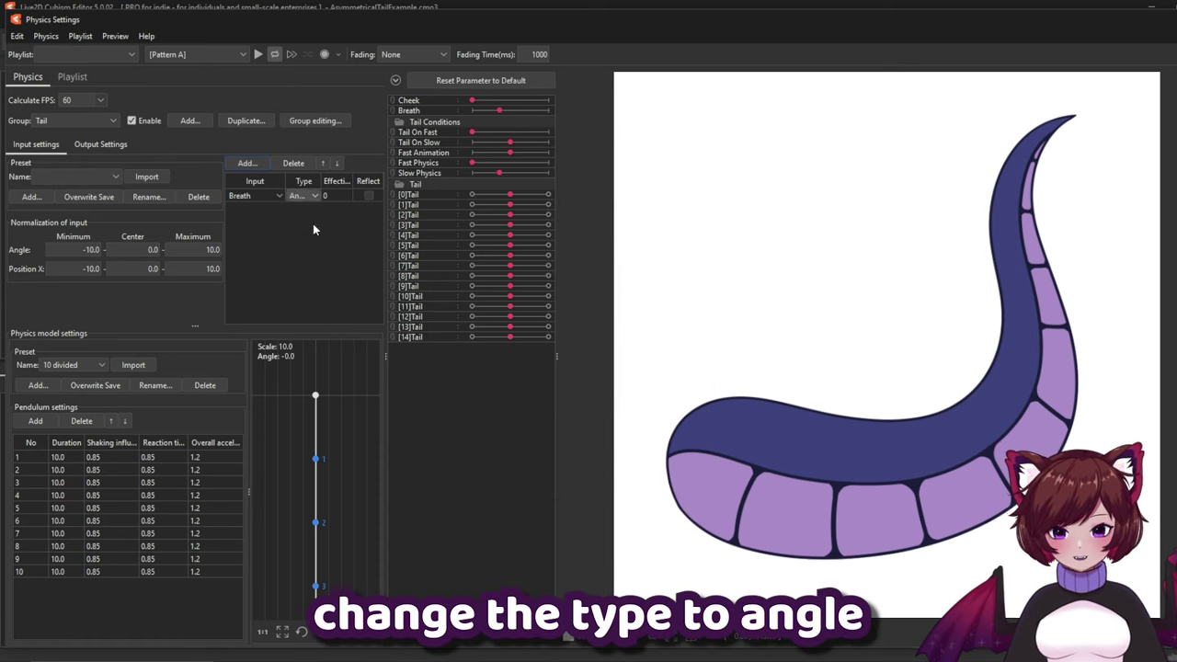
{"action": "left_click", "coordinate": [341, 195]}
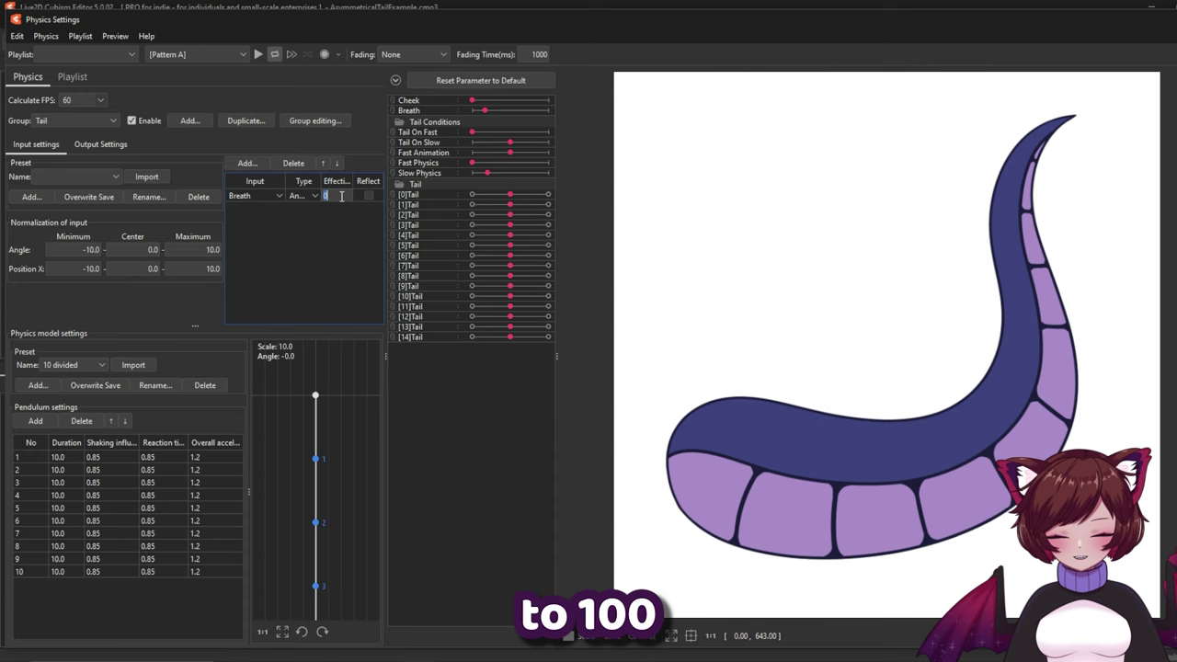
{"action": "type", "text": "100"}
{"action": "key", "text": "Return"}
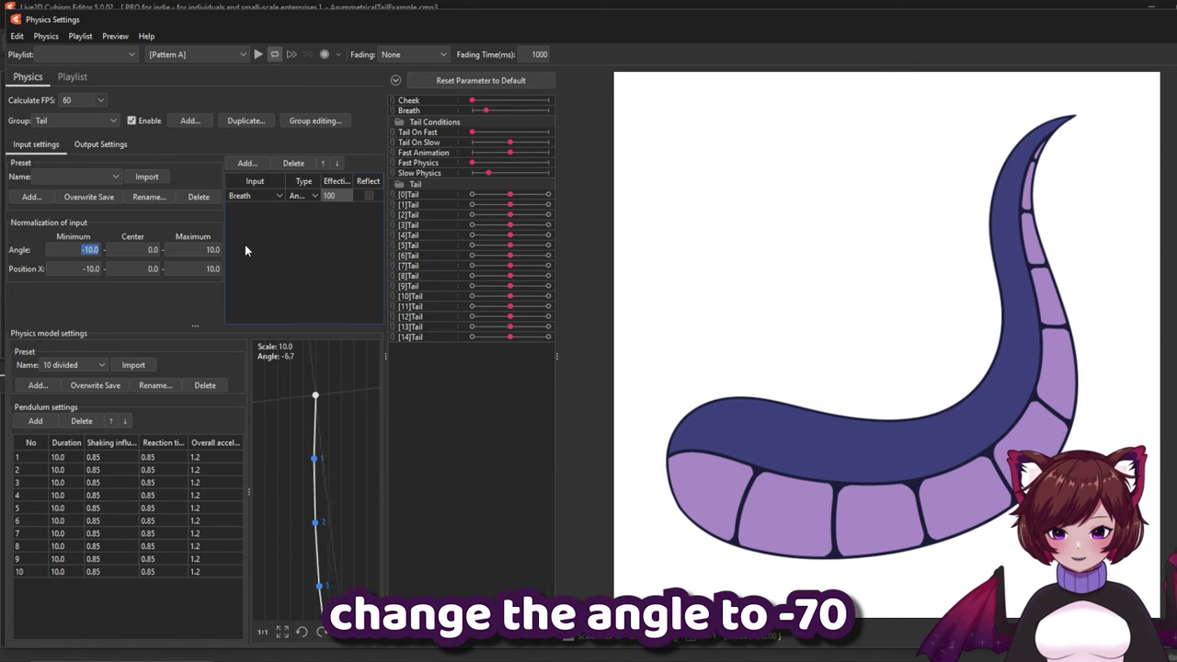
{"action": "type", "text": "-70"}
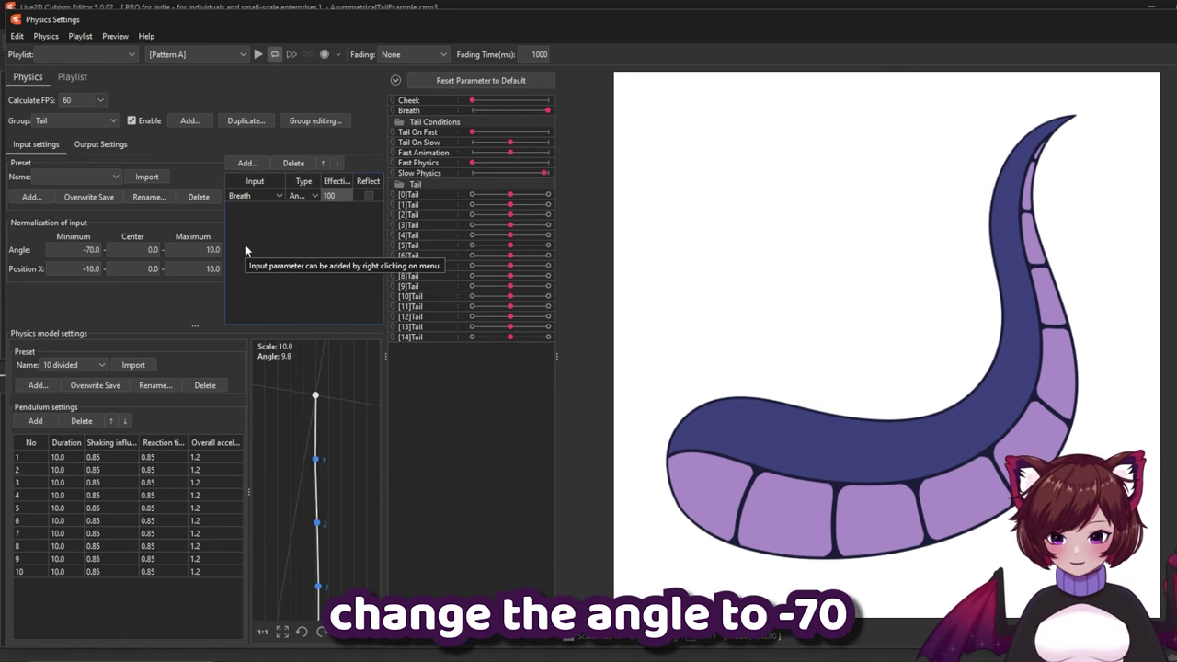
{"action": "left_click", "coordinate": [221, 252]}
{"action": "type", "text": "70"}
{"action": "key", "text": "Return"}
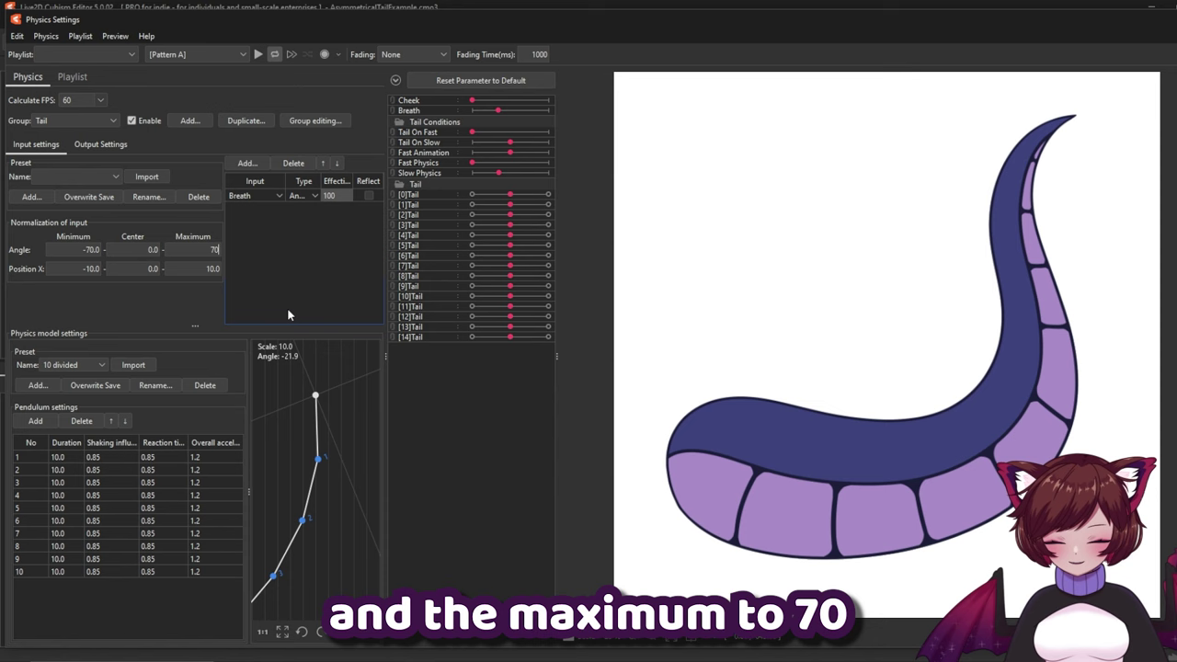
Add [0]Tail through [14]Tail as the physics outputs
{"action": "left_click", "coordinate": [96, 149]}
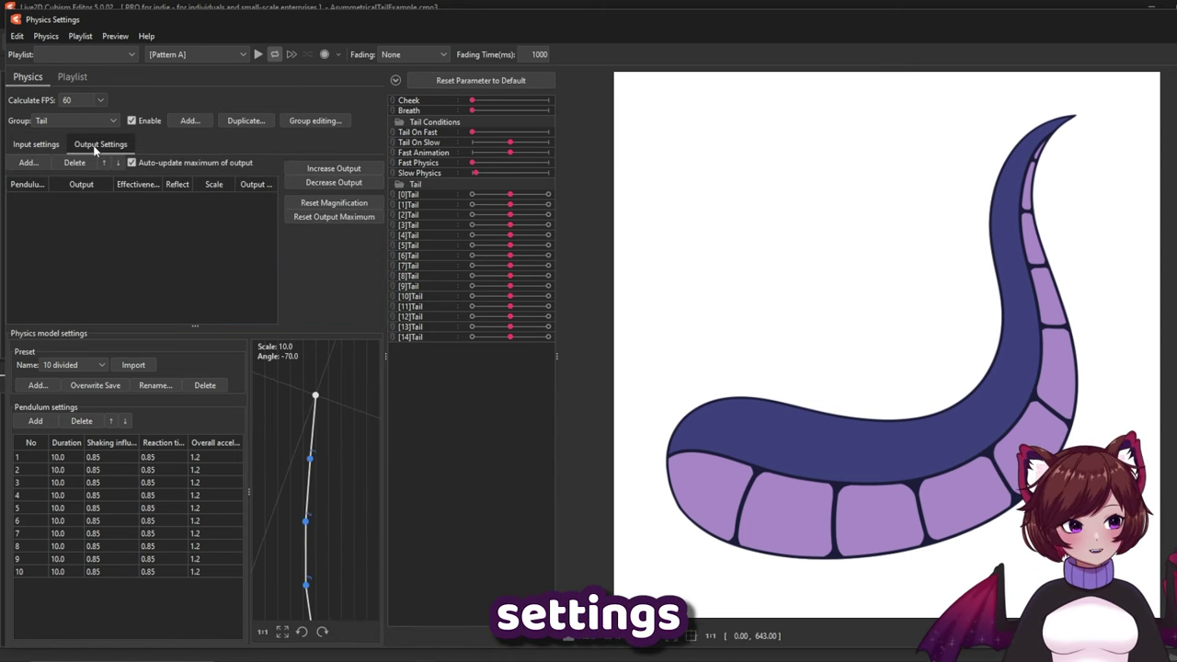
{"action": "left_click", "coordinate": [27, 162]}
{"action": "left_click", "coordinate": [561, 282]}
{"action": "left_click", "coordinate": [560, 295]}
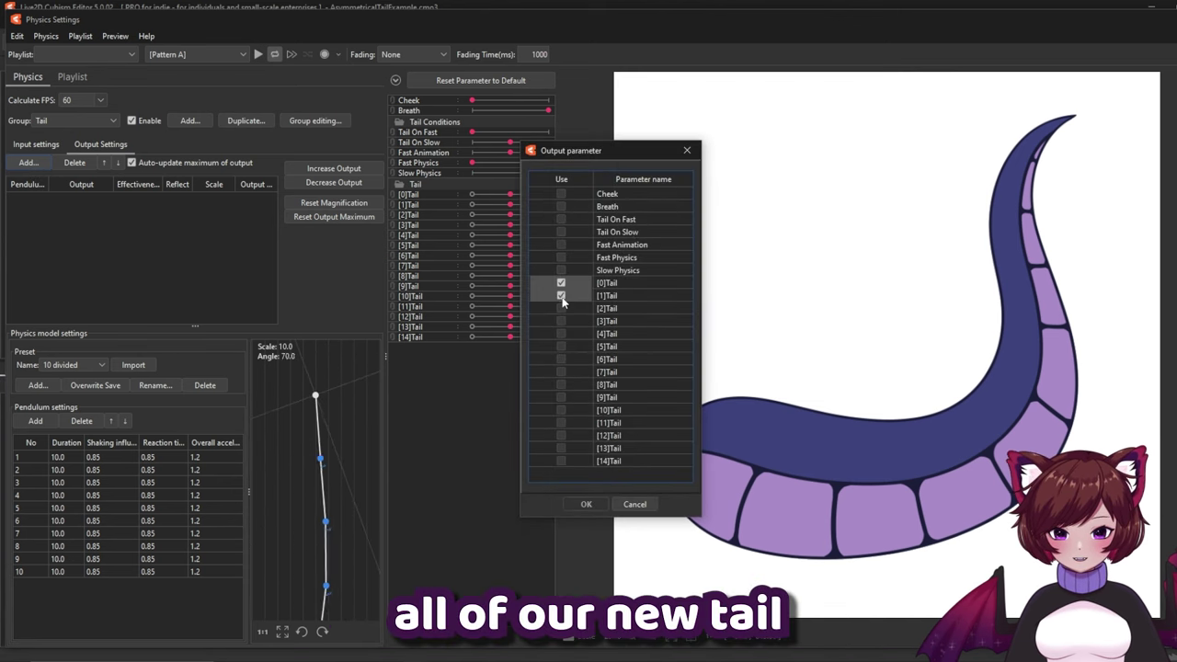
{"action": "left_click_drag", "start_coordinate": [562, 301], "coordinate": [560, 463]}
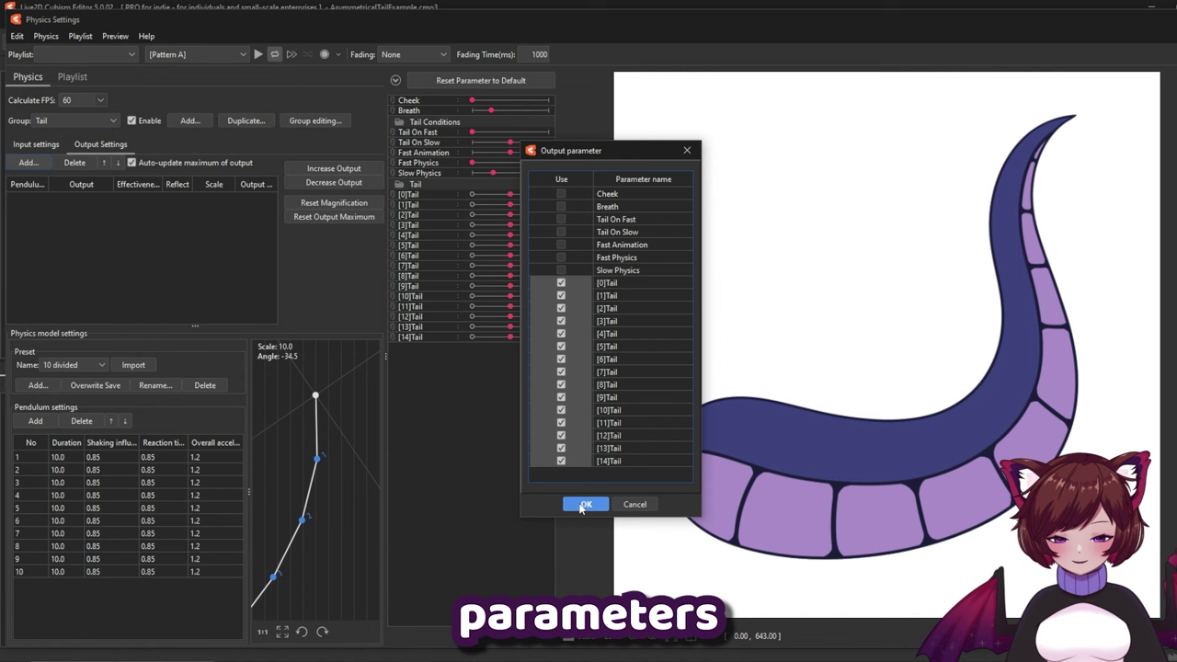
{"action": "left_click", "coordinate": [584, 504]}
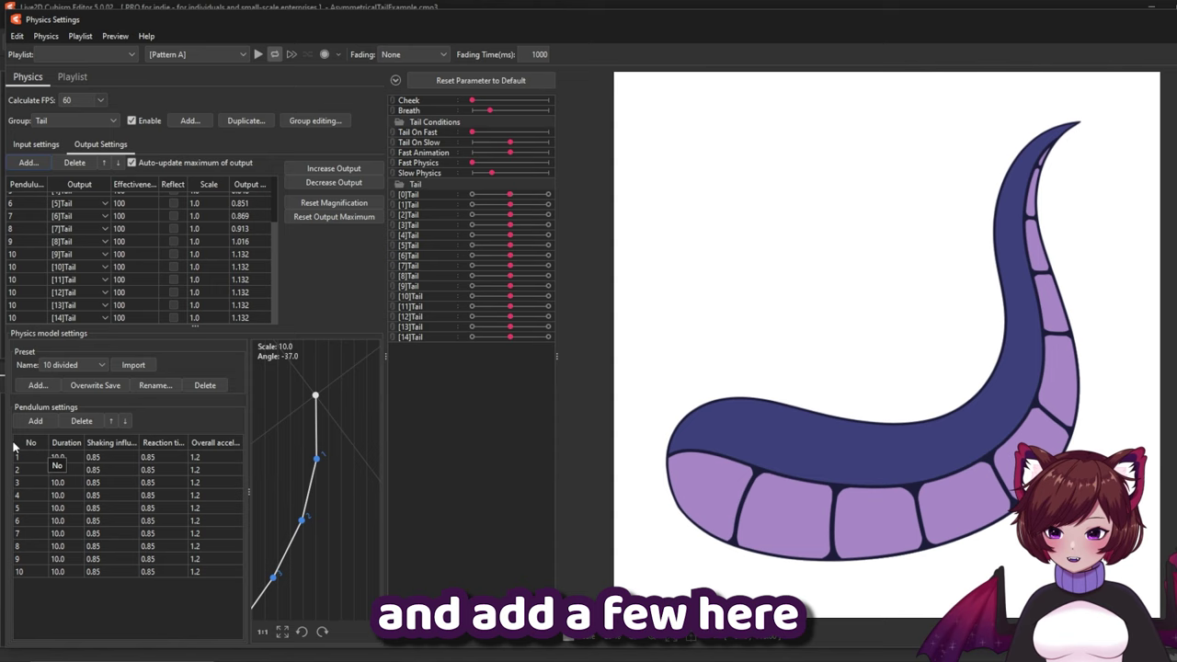
Add pendulum rows to extend the pendulum to 15 segments
{"action": "left_click", "coordinate": [35, 420]}
{"action": "left_click", "coordinate": [35, 420]}
{"action": "left_click", "coordinate": [35, 420]}
{"action": "left_click", "coordinate": [35, 420]}
{"action": "left_click", "coordinate": [35, 420]}
{"action": "scroll", "coordinate": [23, 267], "scroll_direction": "up", "scroll_amount": 1}
{"action": "scroll", "coordinate": [23, 280], "scroll_direction": "up", "scroll_amount": 2}
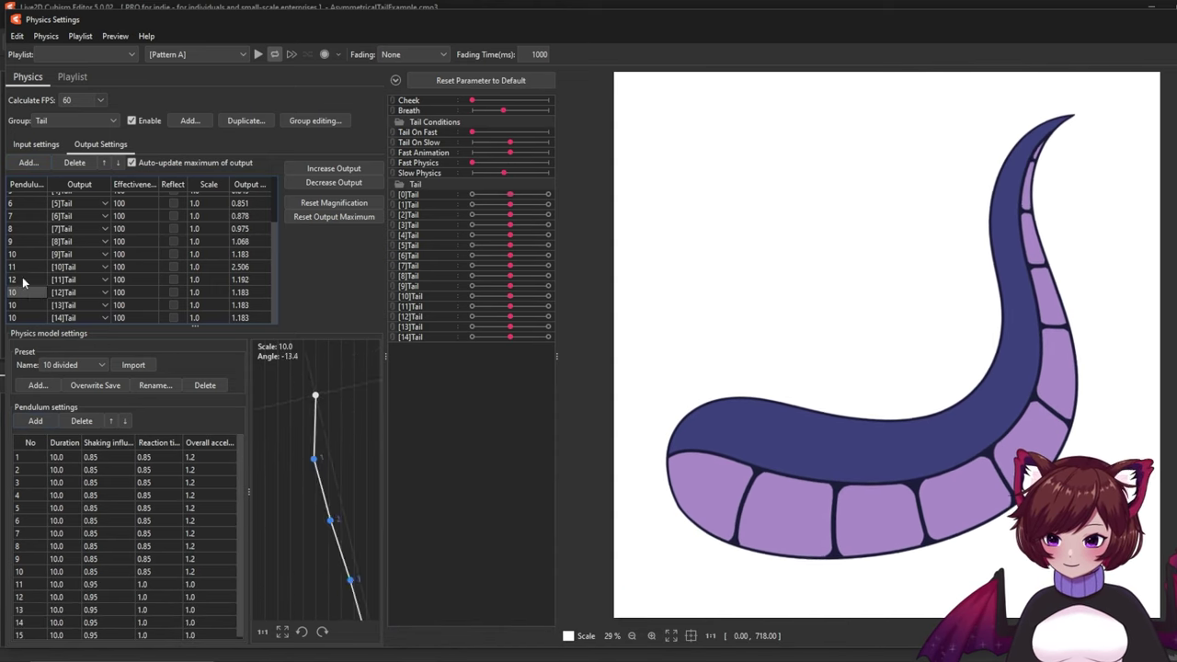
Raise every tail output to its maximum with Increase Output
{"action": "scroll", "coordinate": [27, 294], "scroll_direction": "up", "scroll_amount": 2}
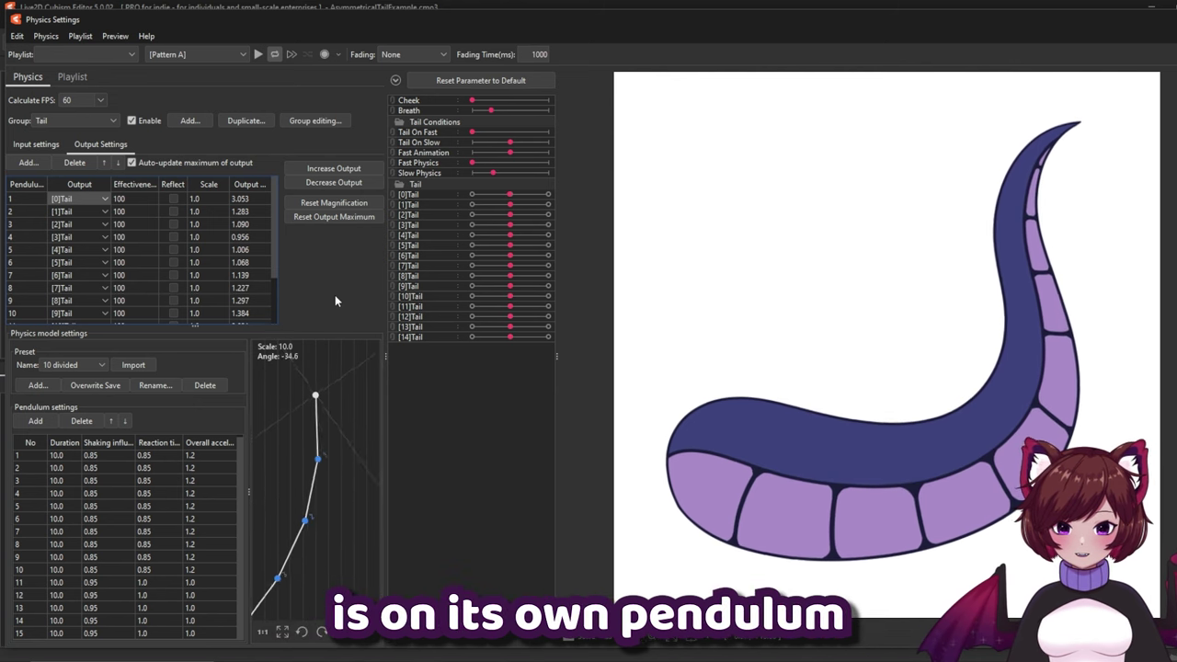
{"action": "left_click", "coordinate": [333, 169]}
{"action": "left_click", "coordinate": [658, 351]}
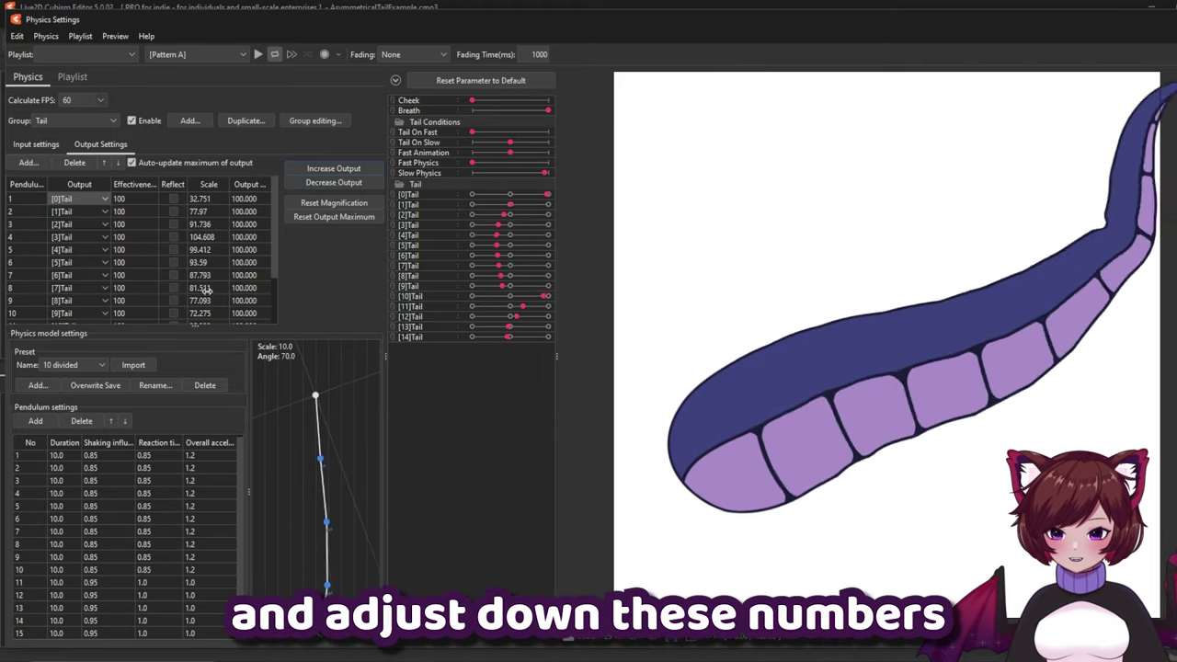
Set the output scale of [9]Tail, [10]Tail and [11]Tail to 60
{"action": "left_click_drag", "start_coordinate": [274, 234], "coordinate": [277, 293]}
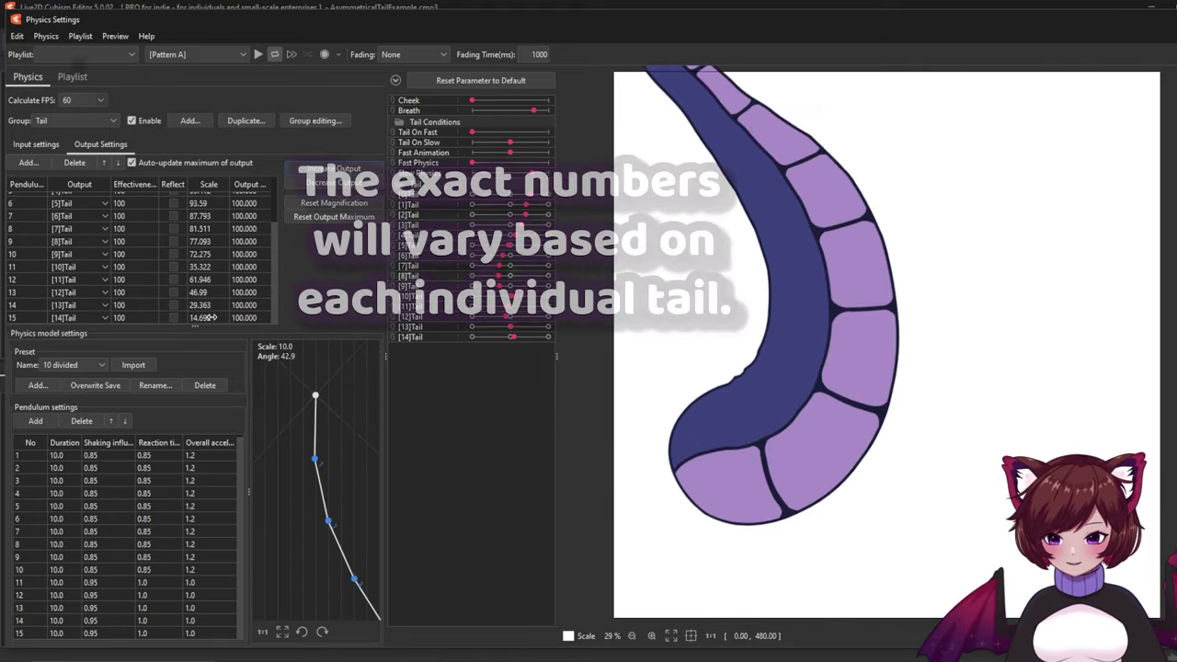
{"action": "double_click", "coordinate": [211, 291]}
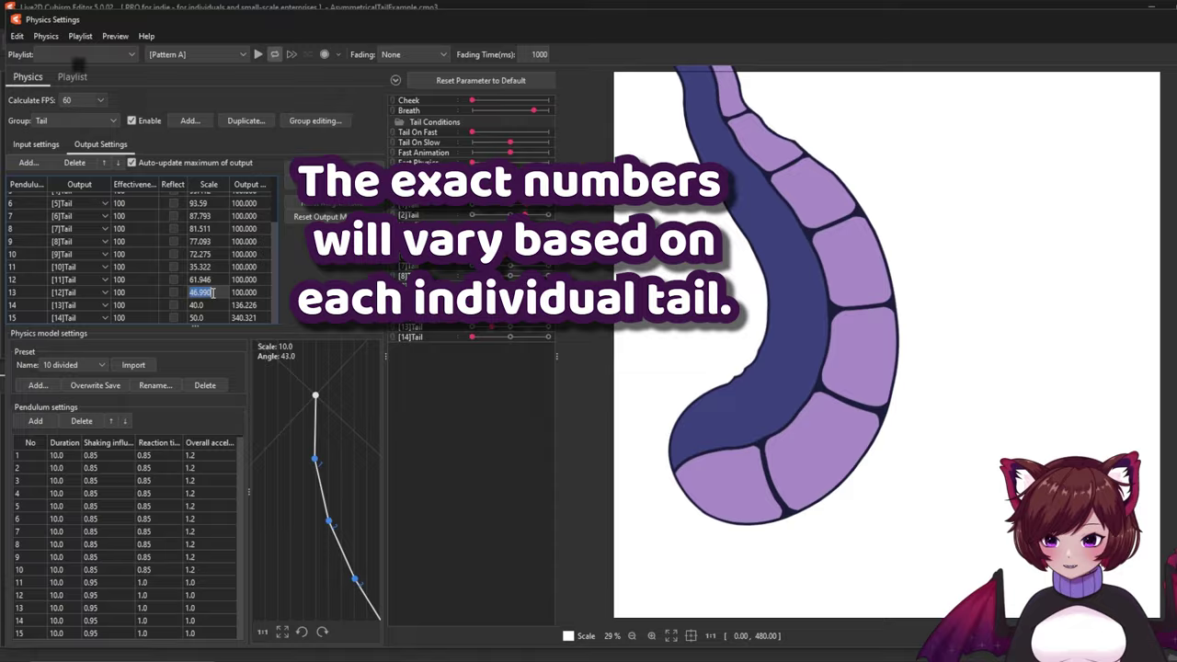
{"action": "scroll", "coordinate": [212, 291], "scroll_direction": "up", "scroll_amount": 3}
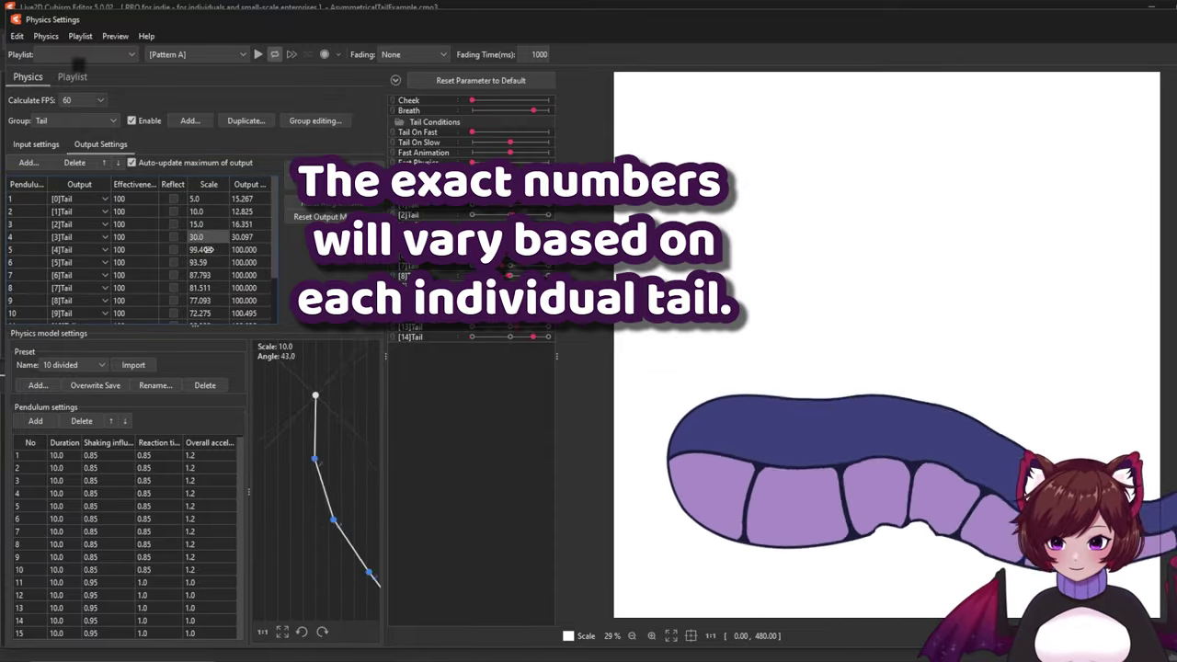
{"action": "scroll", "coordinate": [211, 253], "scroll_direction": "down", "scroll_amount": 3}
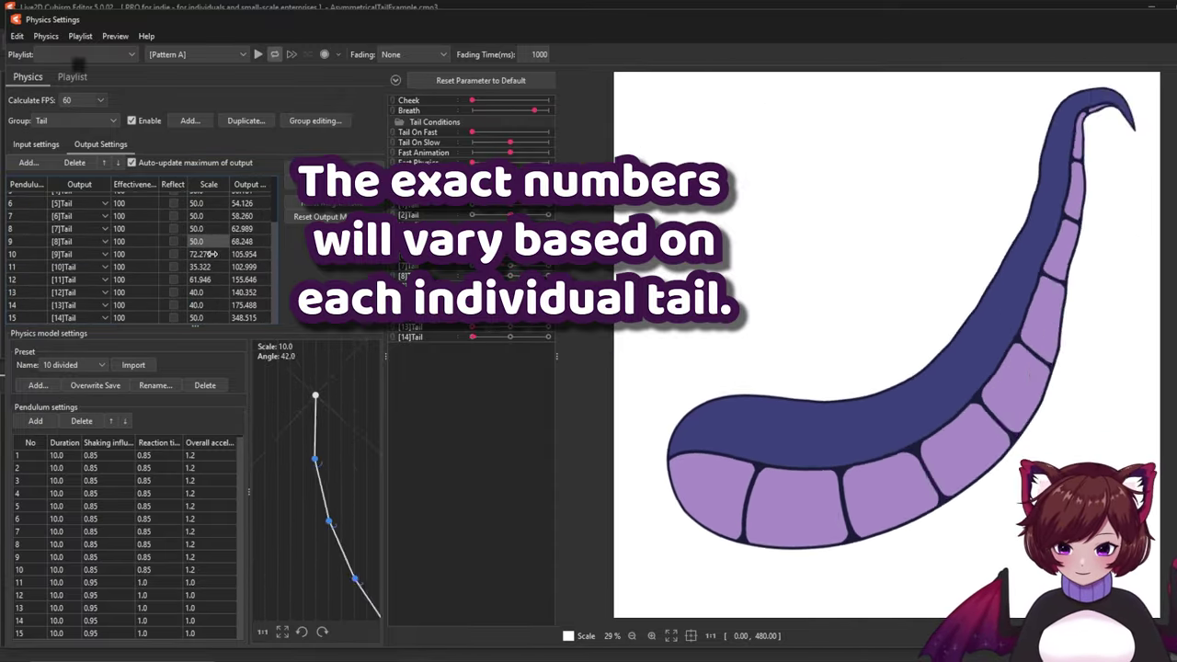
{"action": "double_click", "coordinate": [211, 253]}
{"action": "type", "text": "60"}
{"action": "key", "text": "Return"}
{"action": "double_click", "coordinate": [212, 266]}
{"action": "type", "text": "60"}
{"action": "key", "text": "Return"}
{"action": "double_click", "coordinate": [211, 279]}
{"action": "type", "text": "60"}
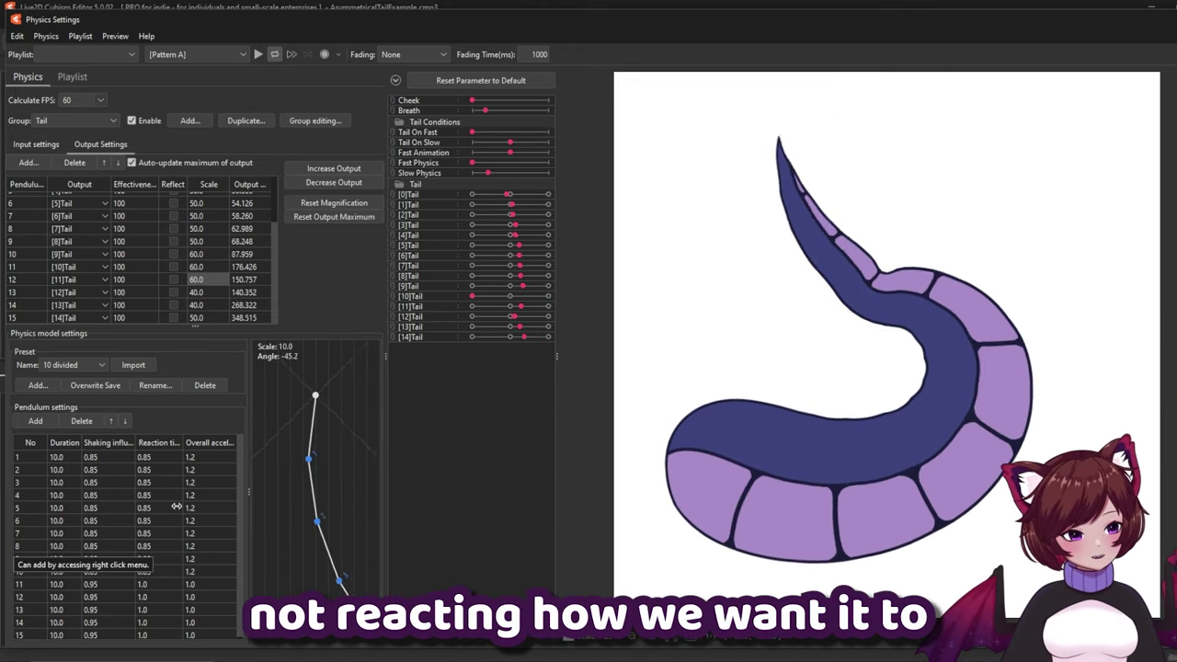
Set acceleration 2.0 and reaction time 1.0 for all pendulums
{"action": "right_click", "coordinate": [211, 447]}
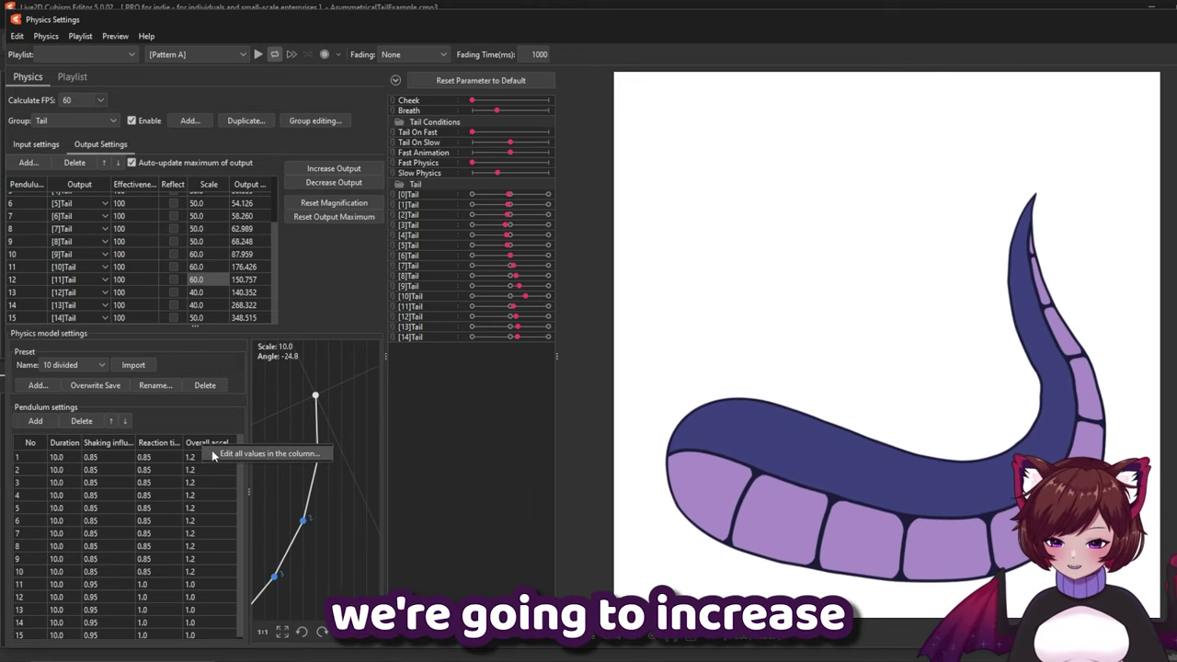
{"action": "left_click", "coordinate": [219, 454]}
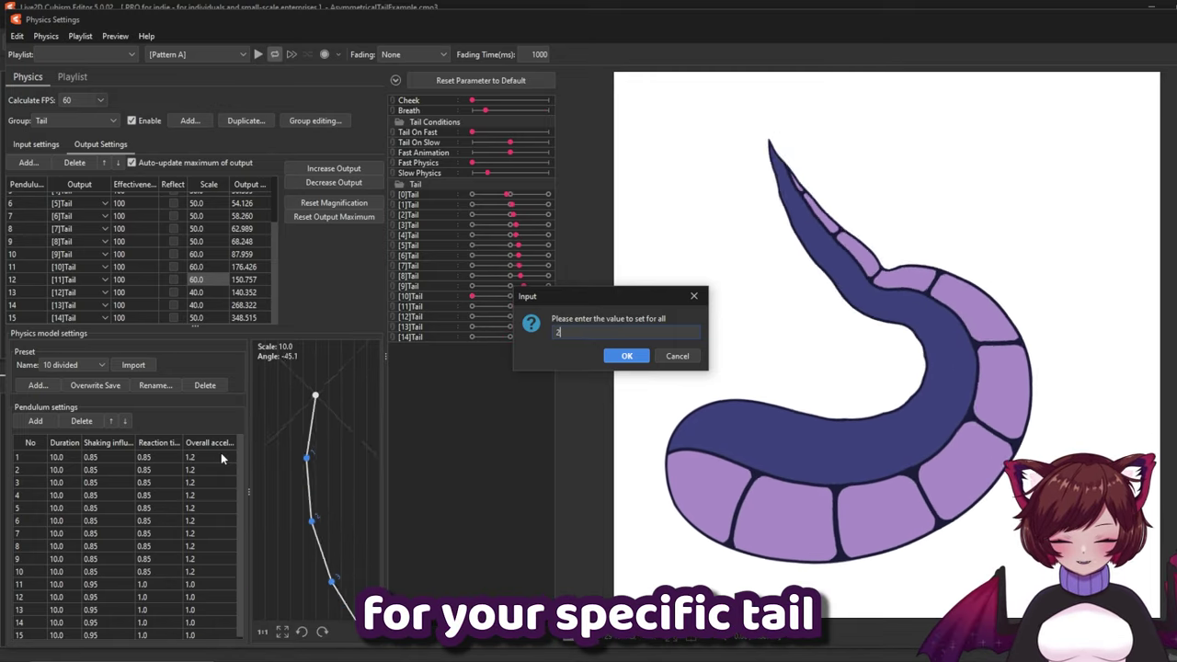
{"action": "key", "text": "Return"}
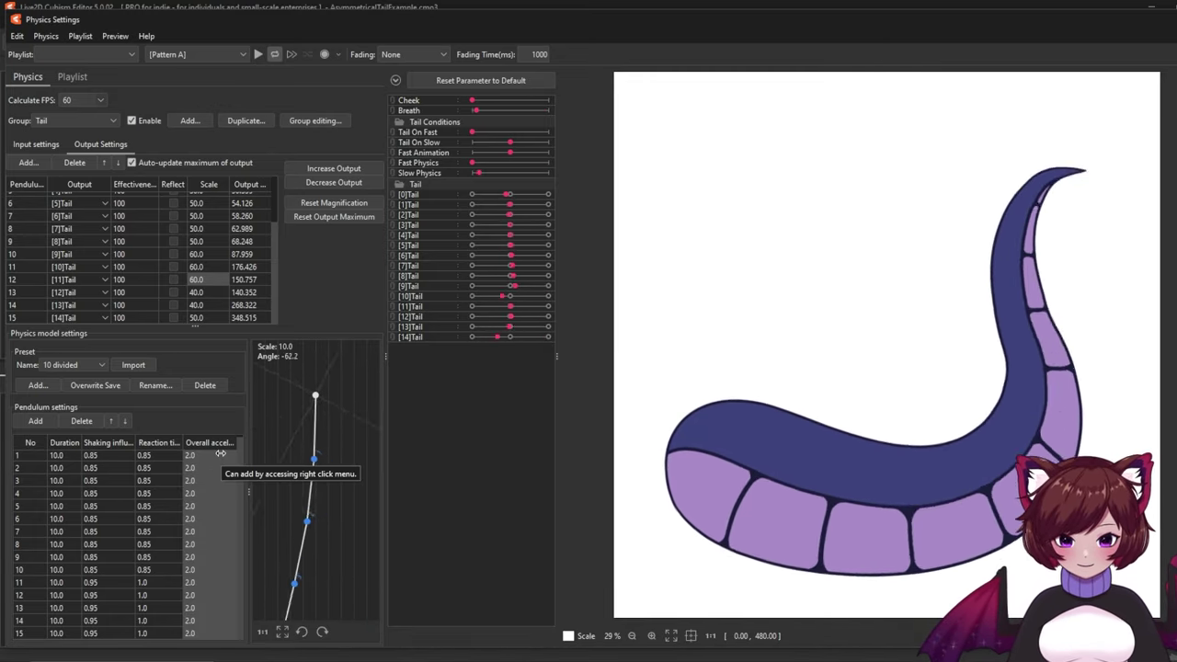
{"action": "double_click", "coordinate": [178, 447]}
{"action": "type", "text": "1"}
{"action": "key", "text": "Return"}
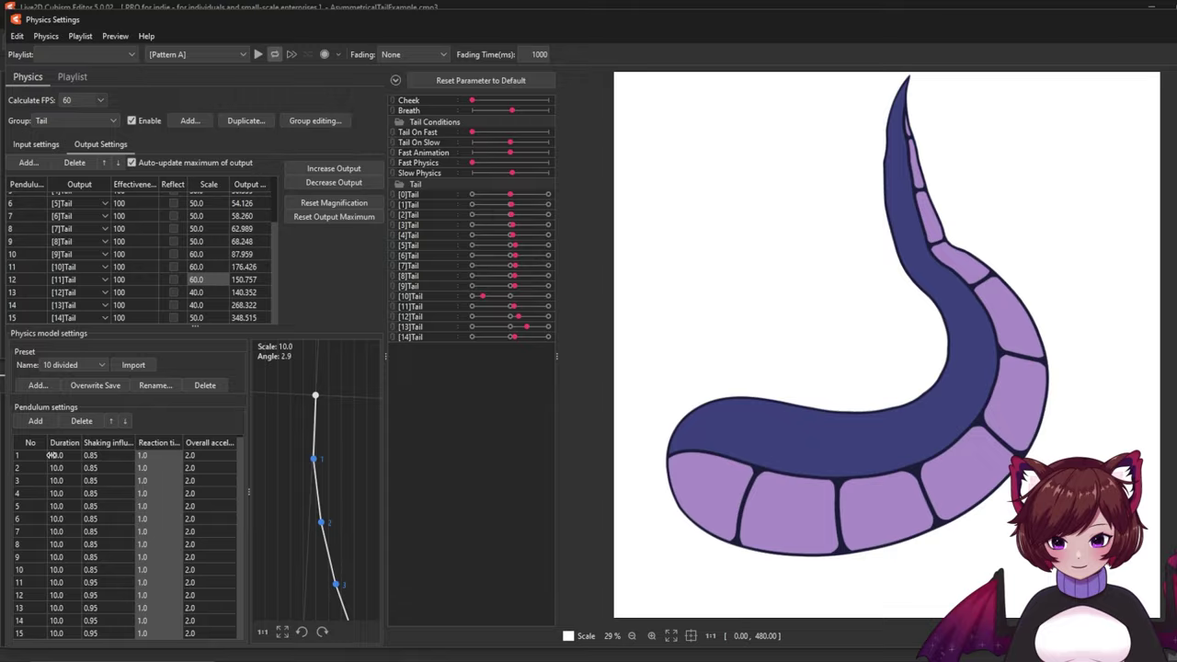
Set duration 5.0 and shaking influence 0.6 for all pendulums
{"action": "double_click", "coordinate": [73, 444]}
{"action": "type", "text": "5"}
{"action": "key", "text": "Return"}
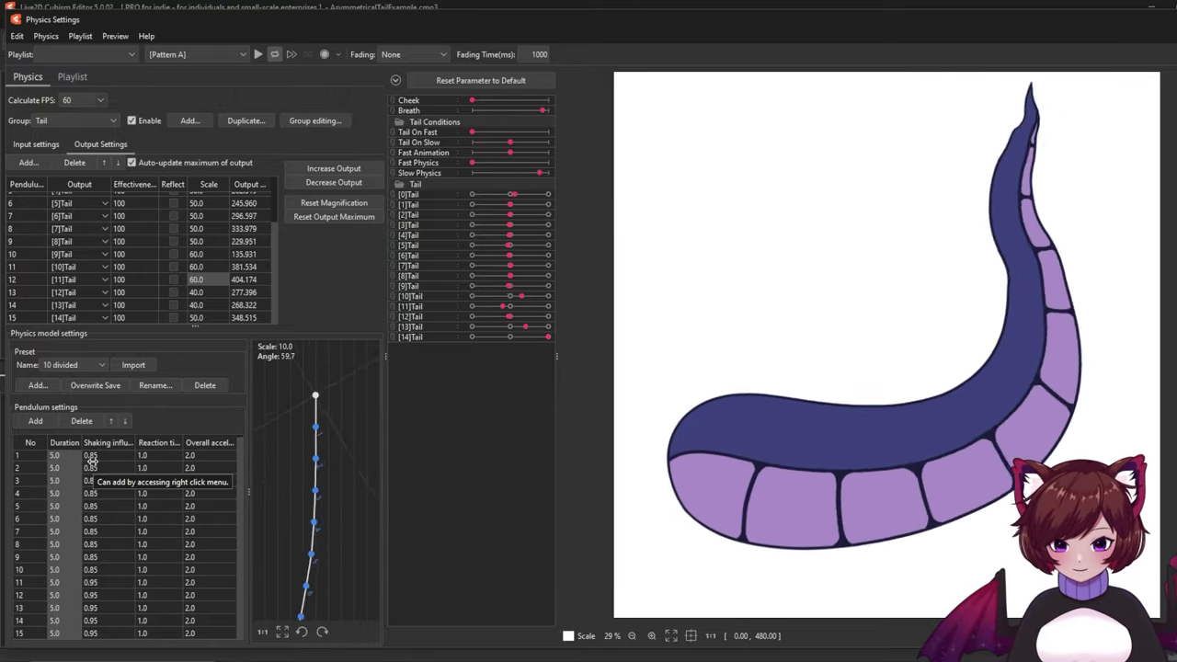
{"action": "double_click", "coordinate": [110, 445]}
{"action": "type", "text": "0.6"}
{"action": "key", "text": "Return"}
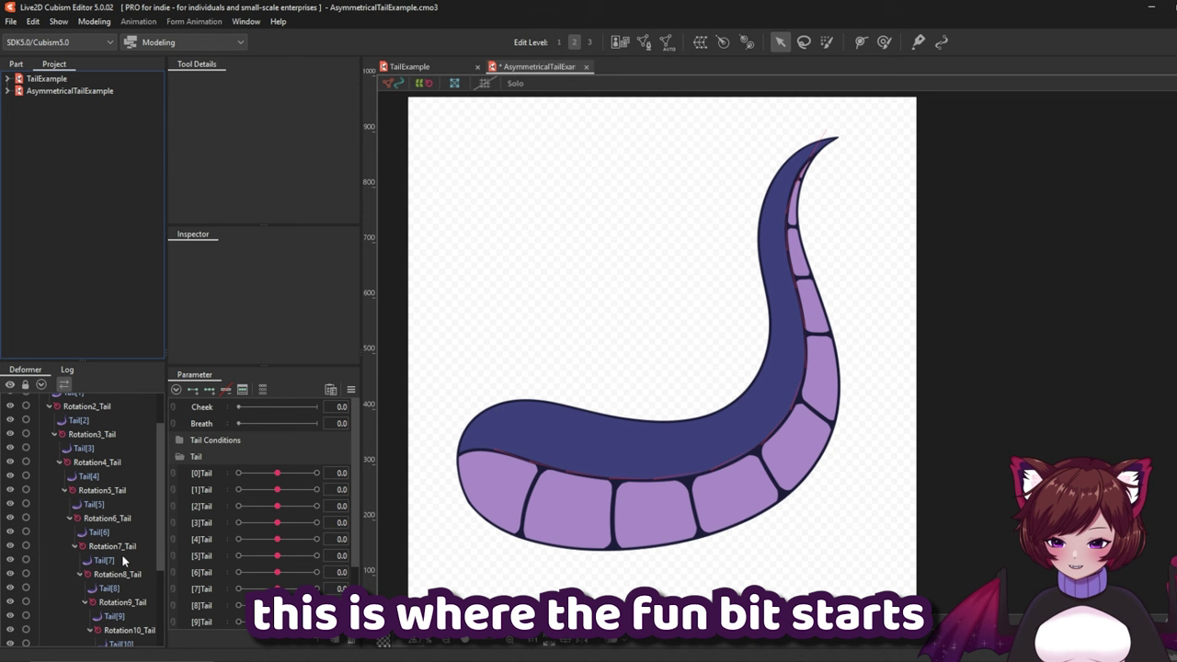
Ctrl-select the Tail[0]–Tail[14] meshes in the Deformer palette and pose [0]Tail at 45
{"action": "scroll", "coordinate": [121, 570], "scroll_direction": "down", "scroll_amount": 4}
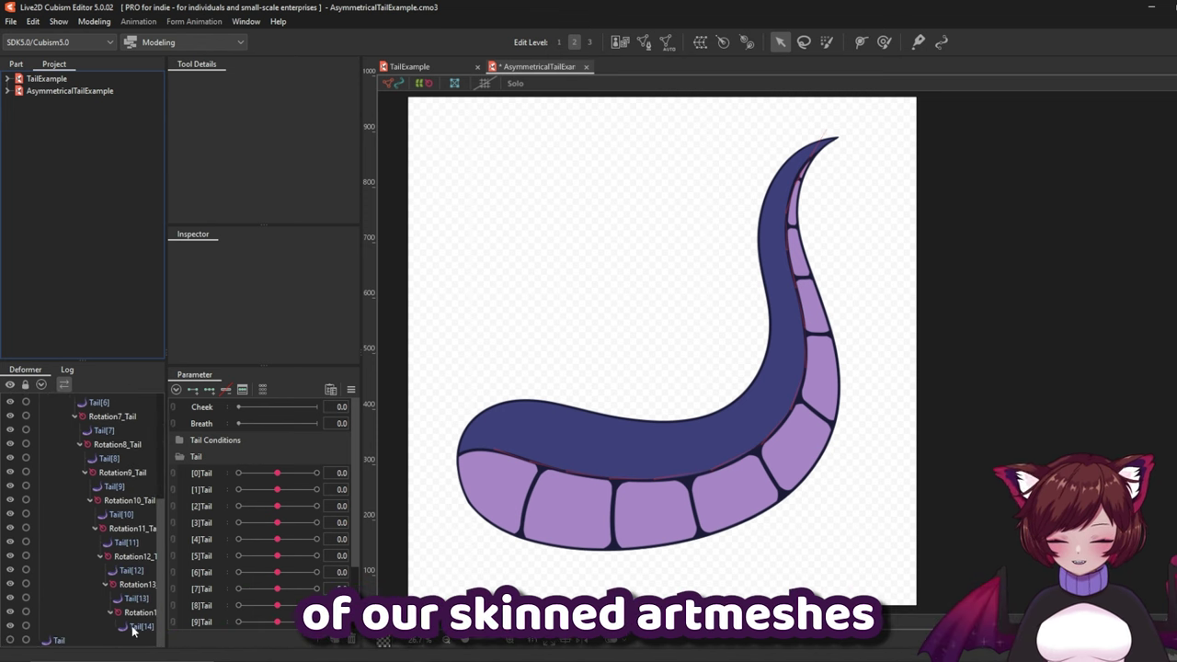
{"action": "left_click", "coordinate": [139, 626]}
{"action": "left_click", "coordinate": [135, 598], "text": "ctrl"}
{"action": "left_click", "coordinate": [132, 570], "text": "ctrl"}
{"action": "left_click", "coordinate": [133, 542], "text": "ctrl"}
{"action": "left_click", "coordinate": [122, 514], "text": "ctrl"}
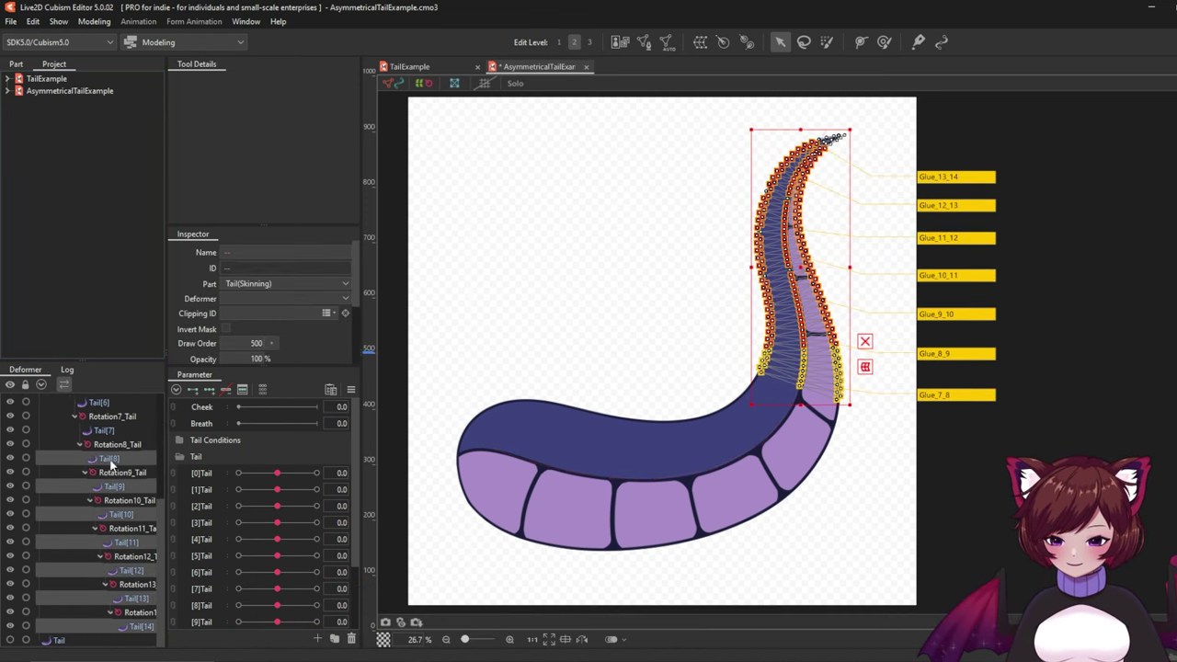
{"action": "scroll", "coordinate": [121, 514], "scroll_direction": "up", "scroll_amount": 5}
{"action": "left_click", "coordinate": [101, 527], "text": "ctrl"}
{"action": "left_click", "coordinate": [88, 500], "text": "ctrl"}
{"action": "left_click", "coordinate": [78, 471], "text": "ctrl"}
{"action": "left_click", "coordinate": [68, 415], "text": "ctrl"}
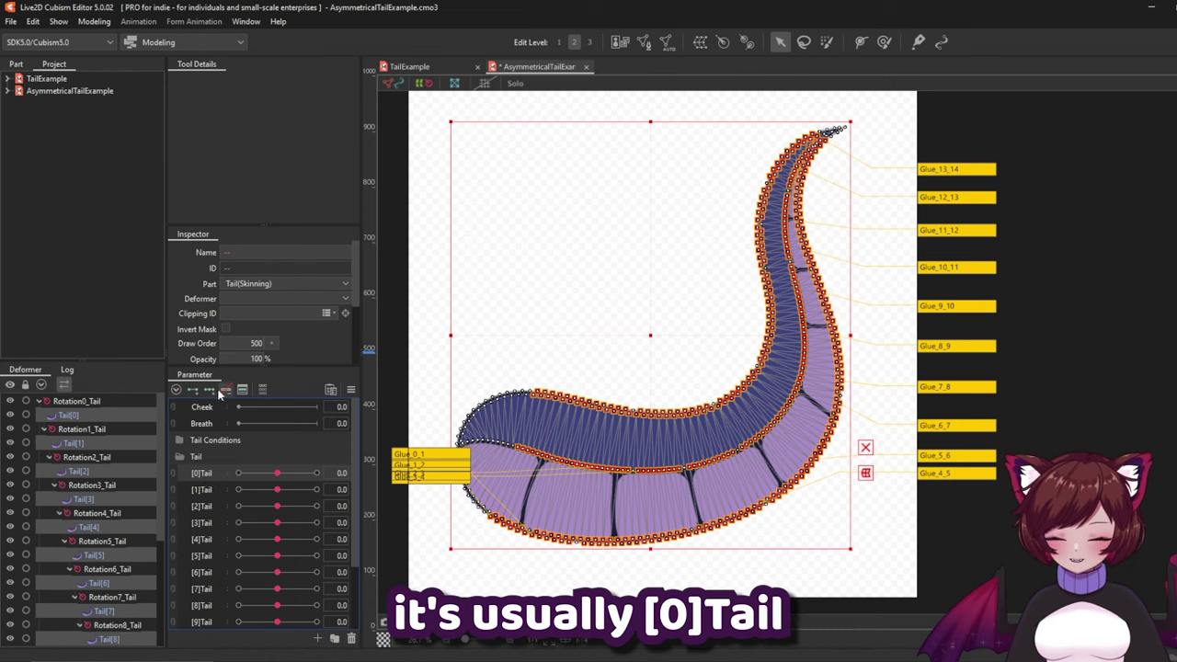
{"action": "left_click_drag", "start_coordinate": [276, 473], "coordinate": [324, 487]}
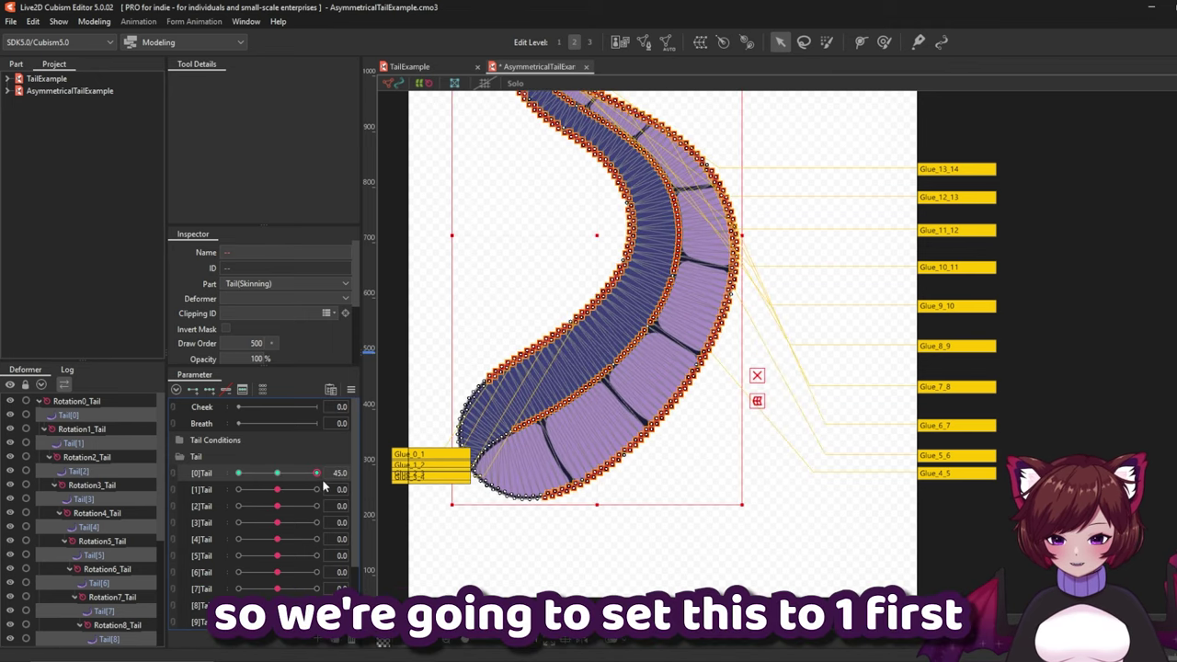
Lasso-select the vertices along the tail's inner seam
{"action": "scroll", "coordinate": [502, 263], "scroll_direction": "down", "scroll_amount": 2}
{"action": "scroll", "coordinate": [502, 264], "scroll_direction": "up", "scroll_amount": 2}
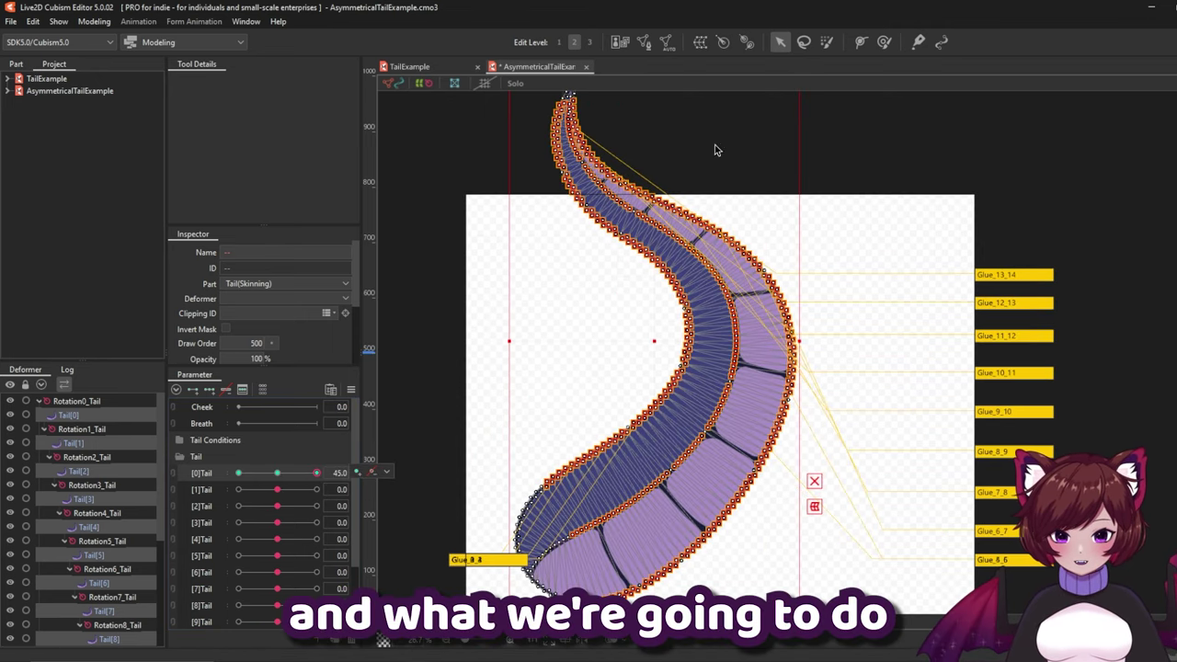
{"action": "left_click", "coordinate": [801, 50]}
{"action": "scroll", "coordinate": [753, 128], "scroll_direction": "down", "scroll_amount": 2}
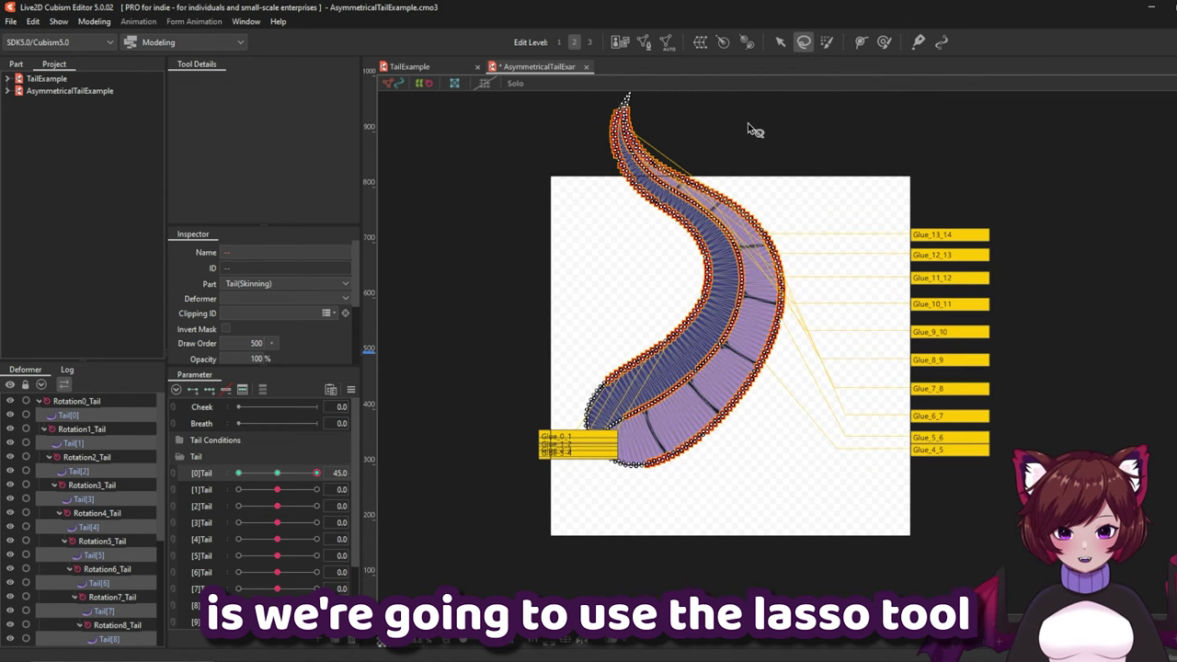
{"action": "scroll", "coordinate": [684, 106], "scroll_direction": "up", "scroll_amount": 2}
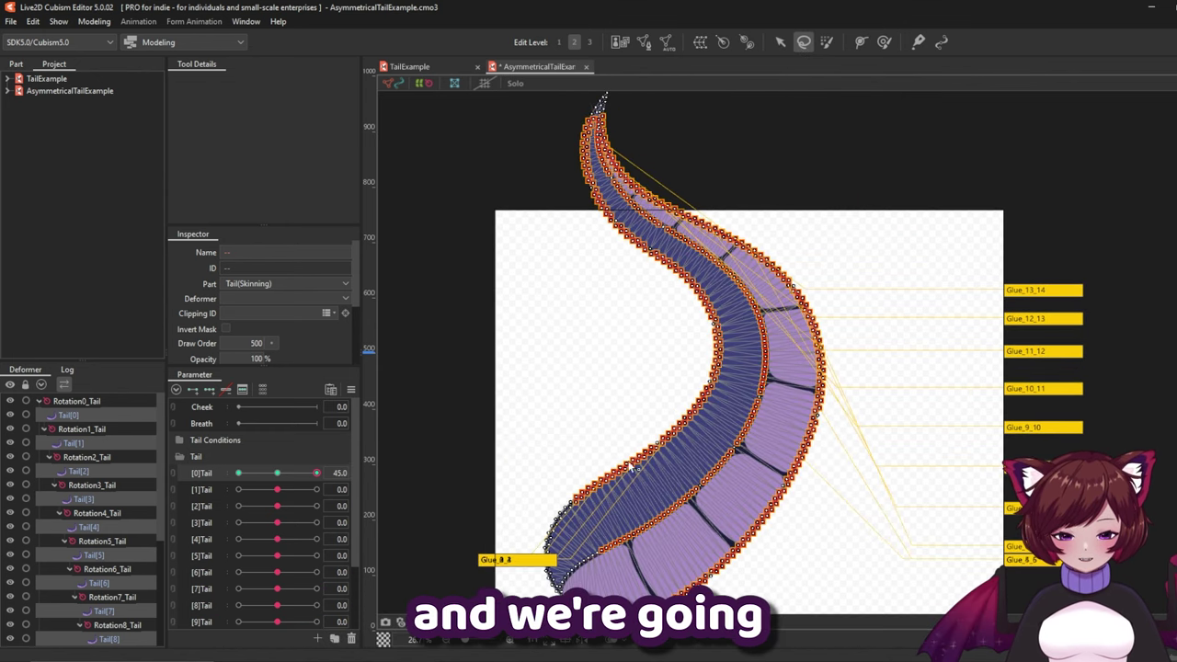
{"action": "left_click_drag", "start_coordinate": [713, 493], "coordinate": [577, 588]}
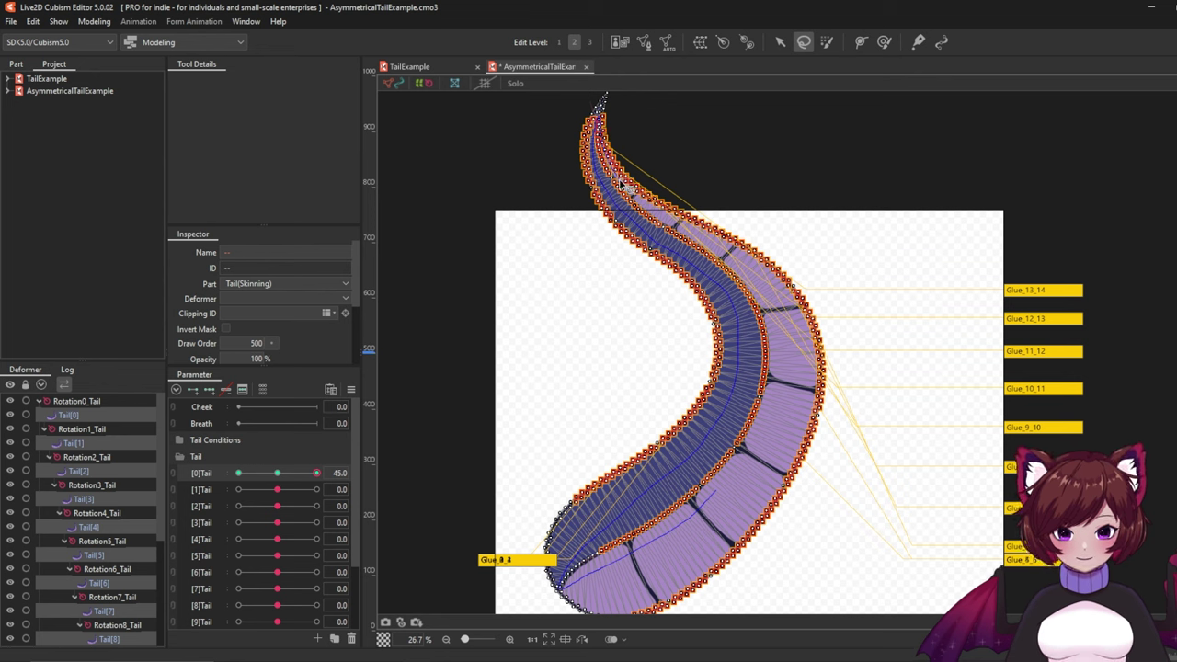
{"action": "left_click_drag", "start_coordinate": [618, 586], "coordinate": [614, 589]}
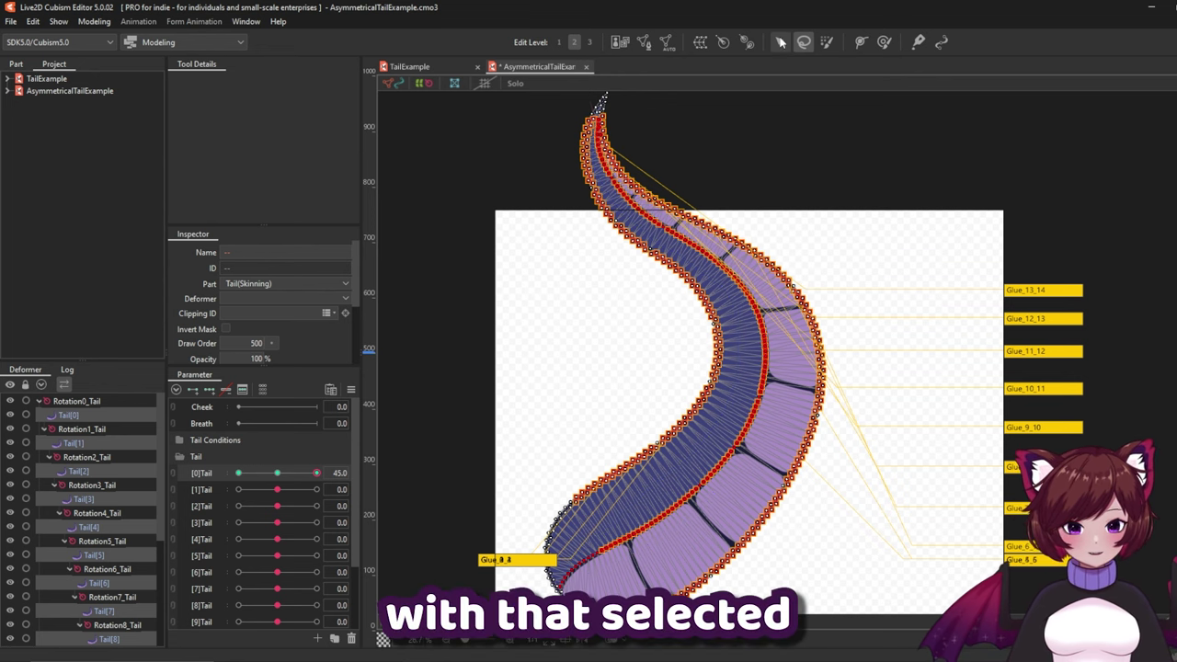
Return to the arrow tool and bring up Modeling > Temporary deform tool
{"action": "left_click", "coordinate": [781, 42]}
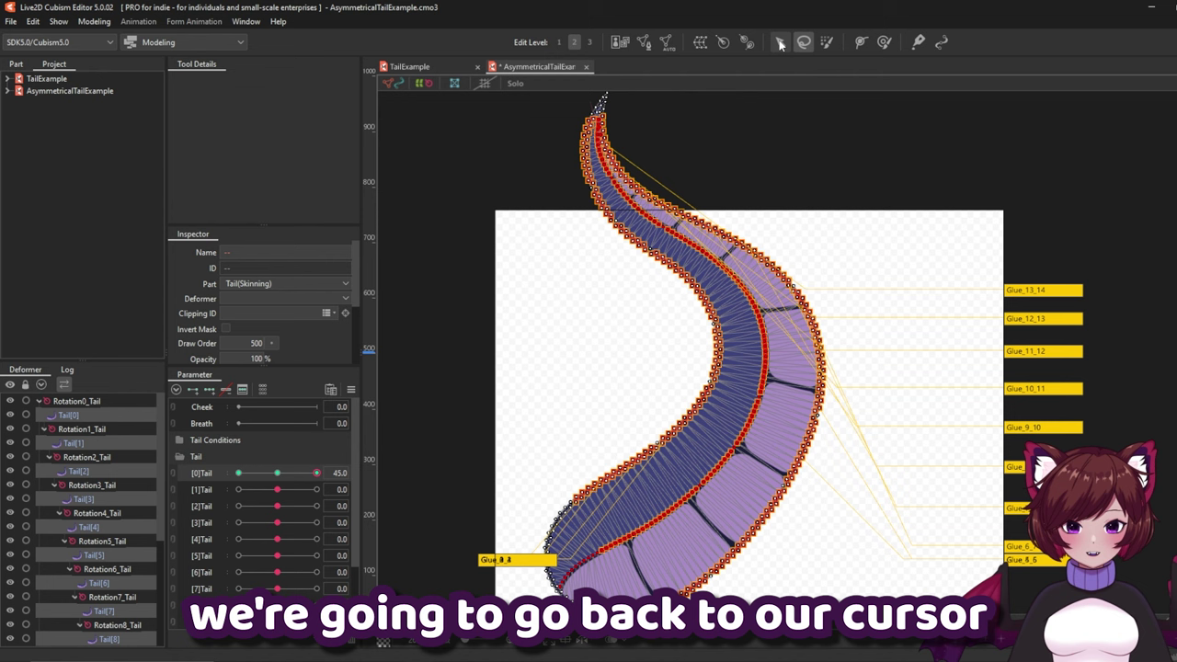
{"action": "left_click", "coordinate": [94, 21]}
{"action": "mouse_move", "coordinate": [156, 158]}
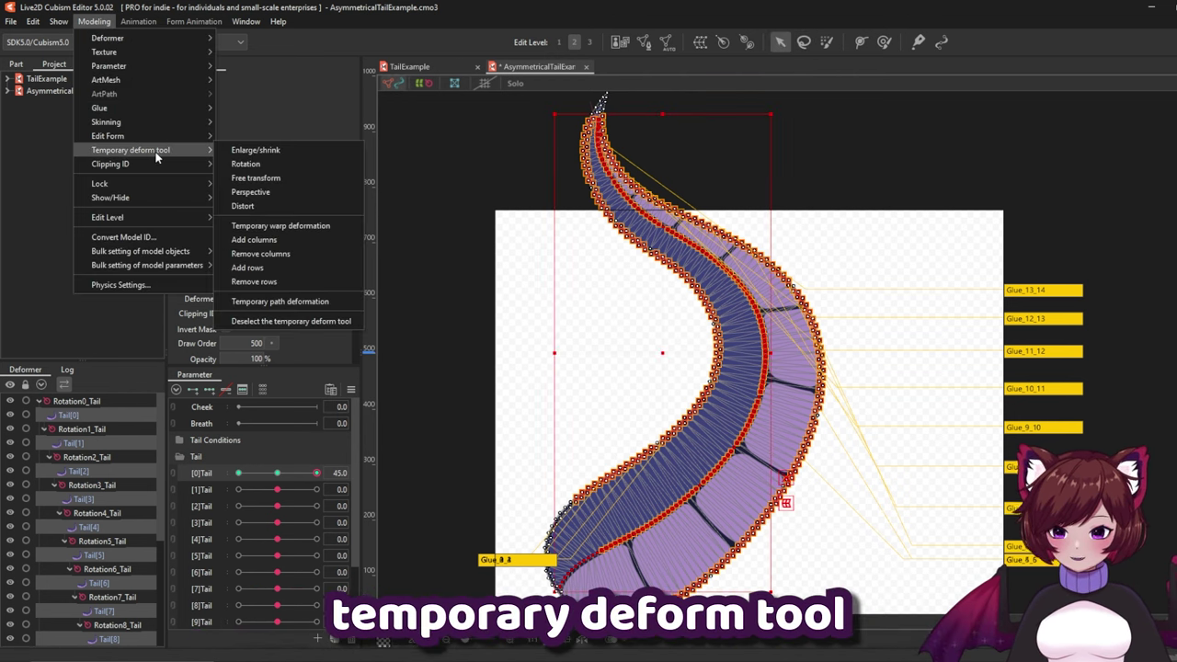
At [0]Tail 45, path-deform the inner seam up against the top edge into a thin dark strip, then apply
{"action": "left_click", "coordinate": [284, 303]}
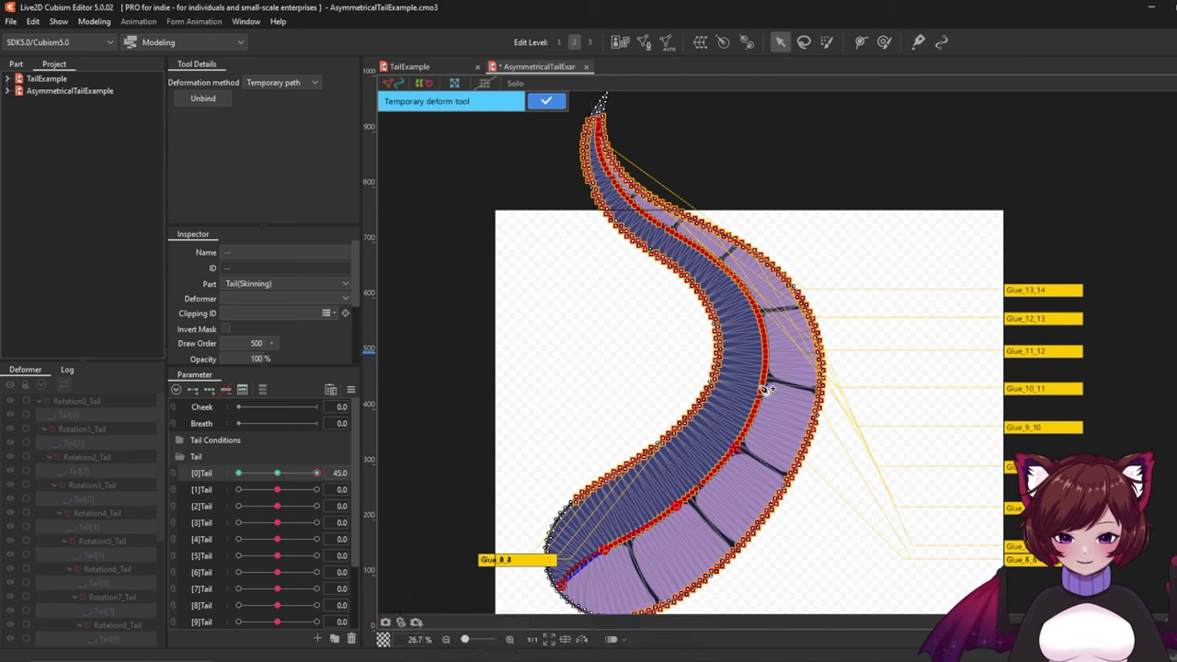
{"action": "scroll", "coordinate": [570, 276], "scroll_direction": "down", "scroll_amount": 1}
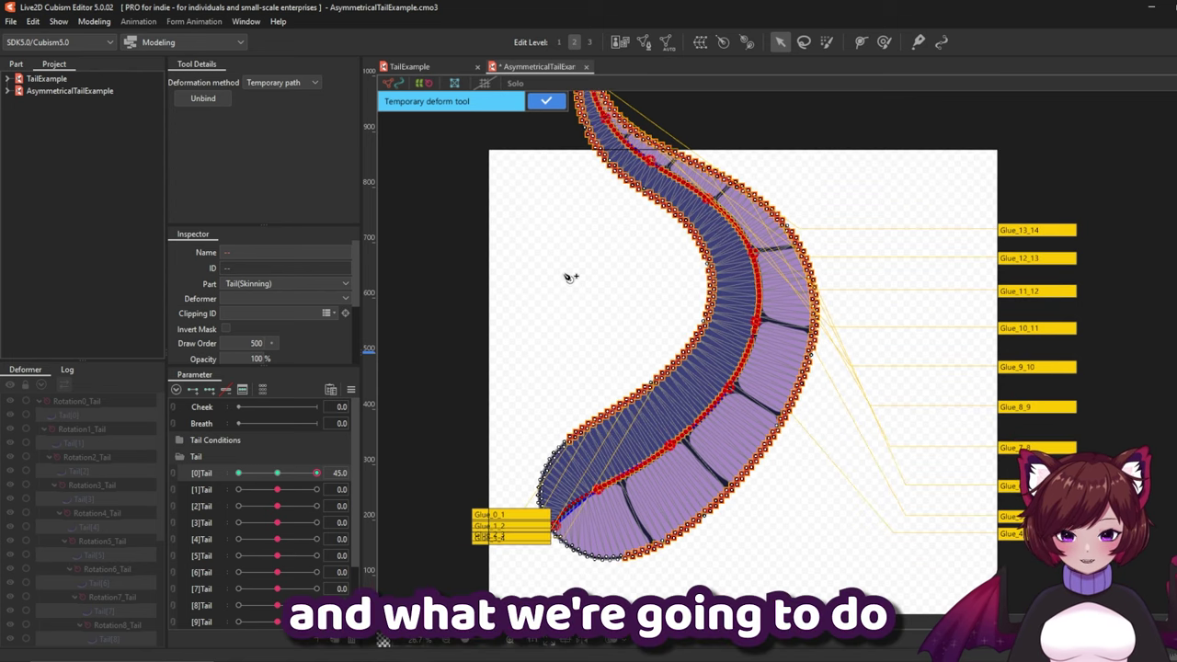
{"action": "scroll", "coordinate": [596, 363], "scroll_direction": "up", "scroll_amount": 2}
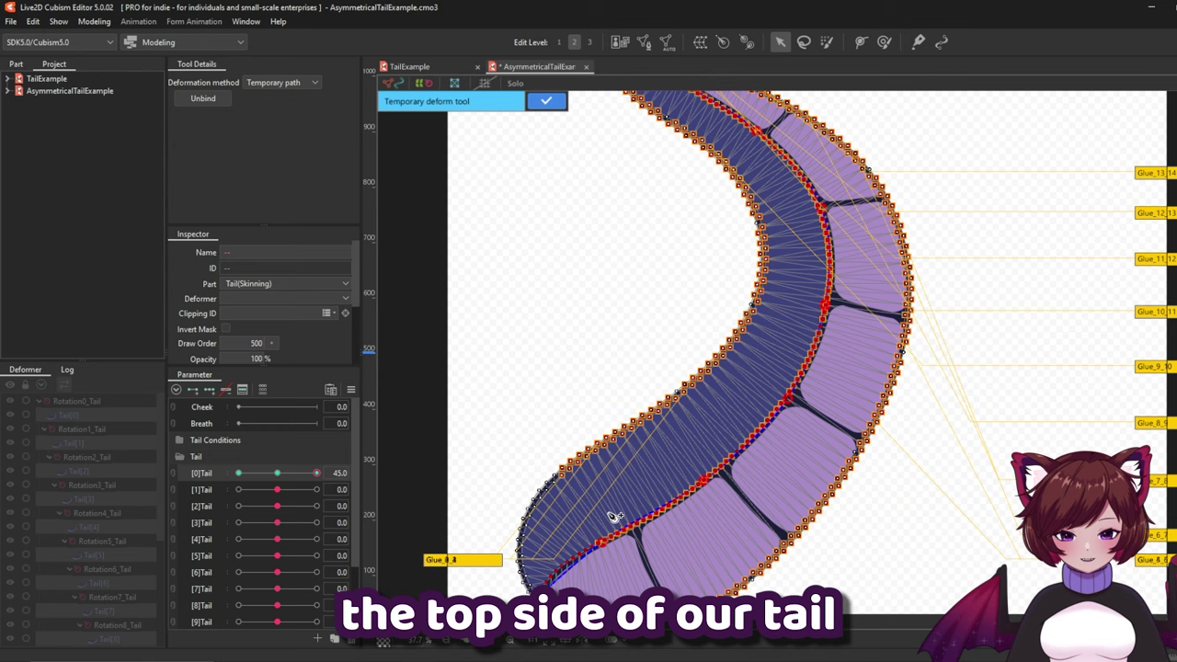
{"action": "scroll", "coordinate": [588, 593], "scroll_direction": "down", "scroll_amount": 4}
{"action": "scroll", "coordinate": [589, 598], "scroll_direction": "up", "scroll_amount": 7}
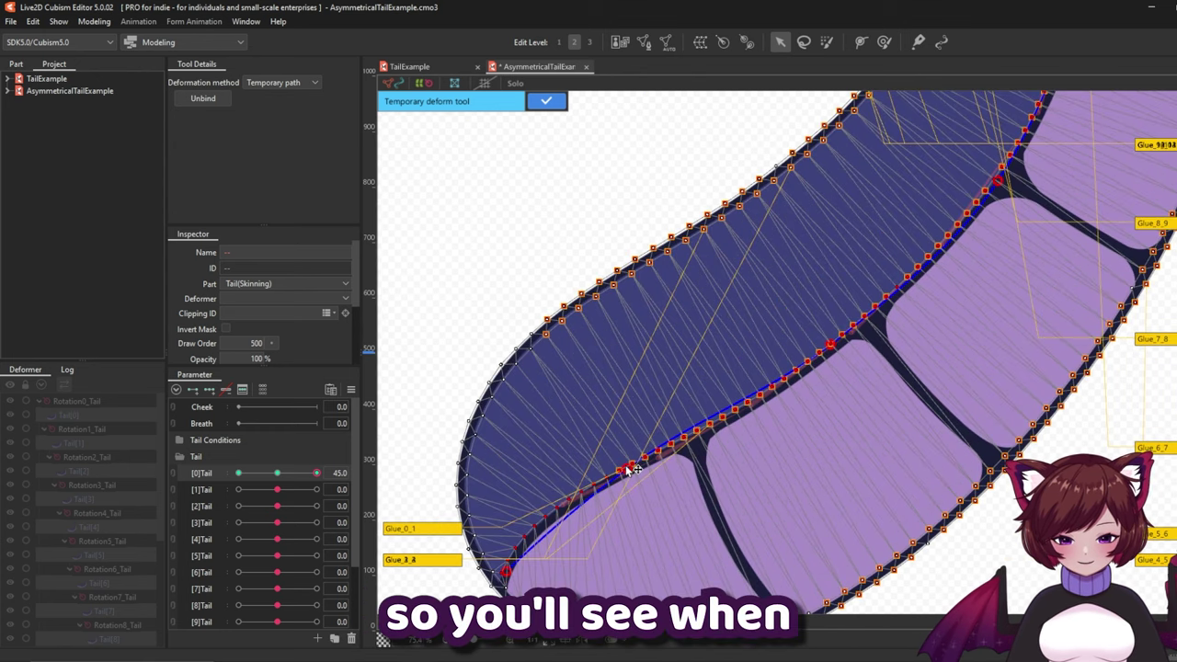
{"action": "left_click_drag", "start_coordinate": [627, 469], "coordinate": [547, 371]}
{"action": "mouse_move", "coordinate": [843, 361]}
{"action": "left_mouse_down"}
{"action": "mouse_move", "coordinate": [786, 292]}
{"action": "mouse_move", "coordinate": [766, 225]}
{"action": "left_mouse_up"}
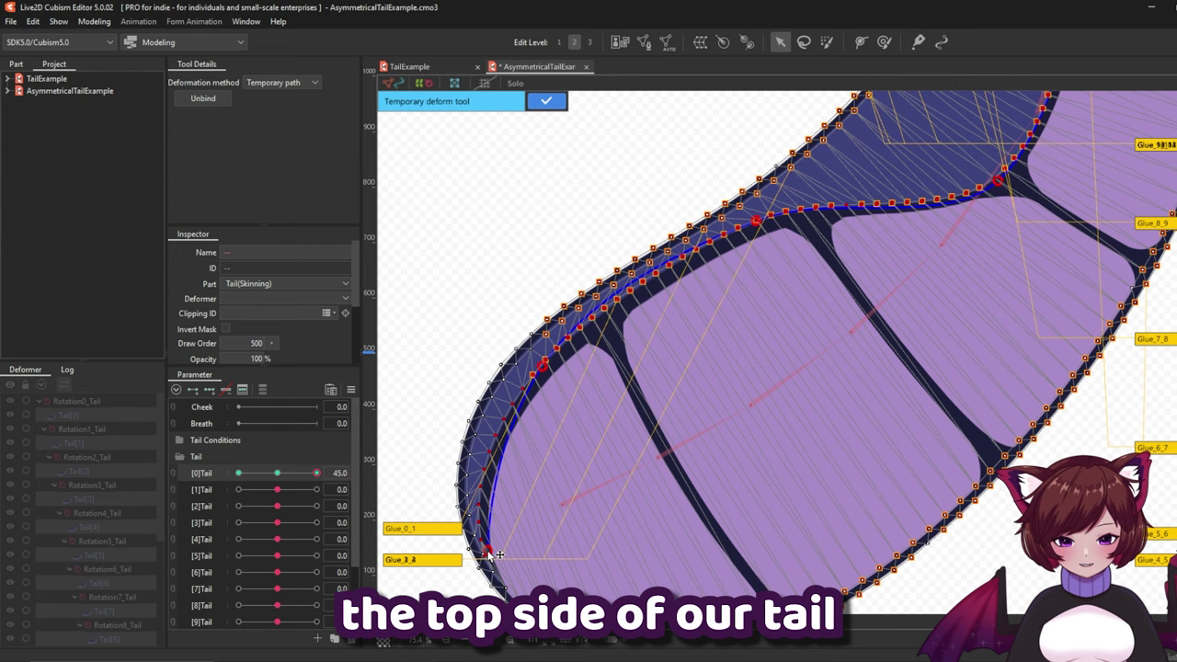
{"action": "left_click_drag", "start_coordinate": [498, 554], "coordinate": [487, 553]}
{"action": "left_click_drag", "start_coordinate": [567, 375], "coordinate": [613, 236]}
{"action": "scroll", "coordinate": [612, 236], "scroll_direction": "down", "scroll_amount": 5}
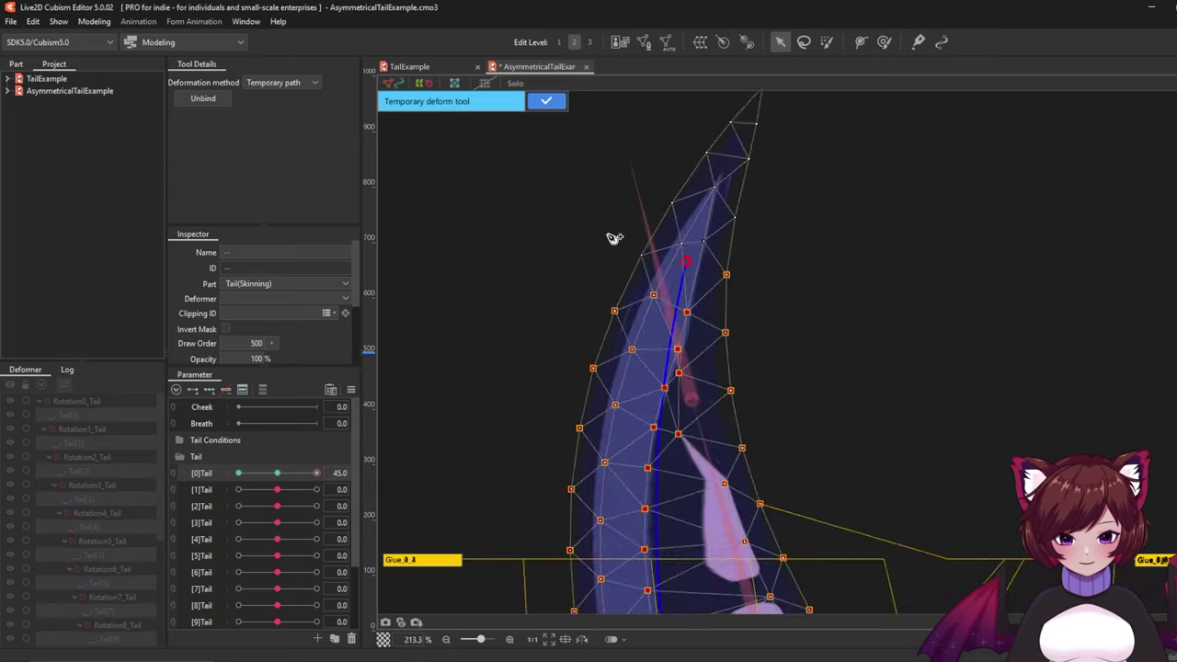
{"action": "scroll", "coordinate": [728, 515], "scroll_direction": "up", "scroll_amount": 2}
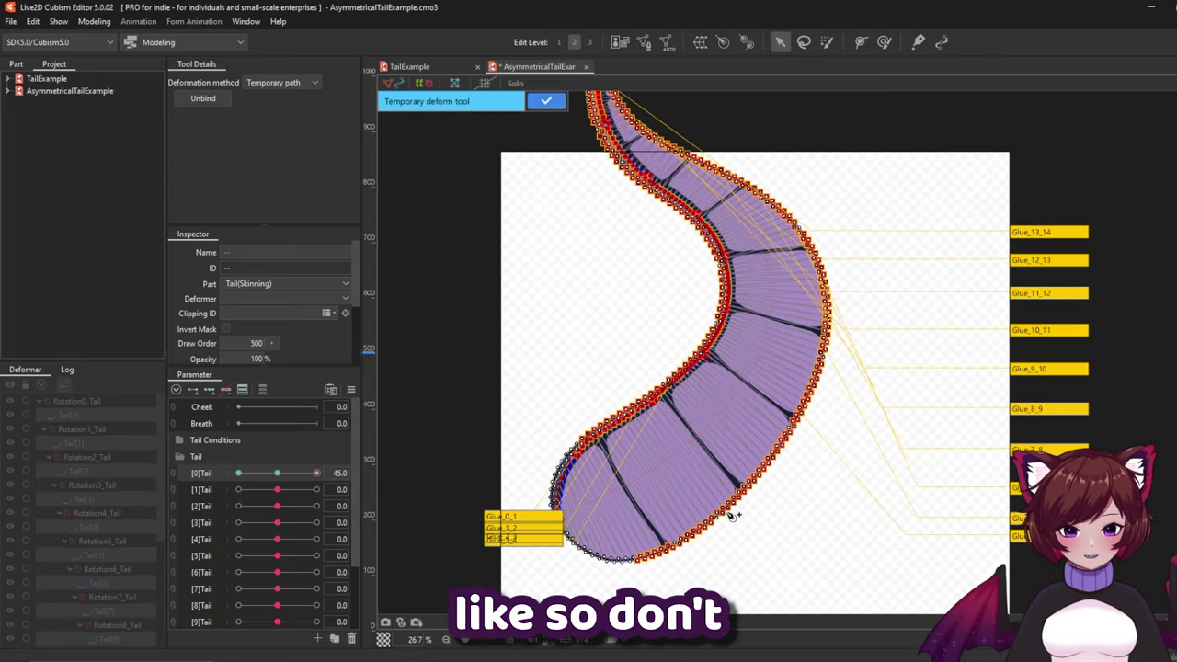
{"action": "left_click", "coordinate": [548, 103]}
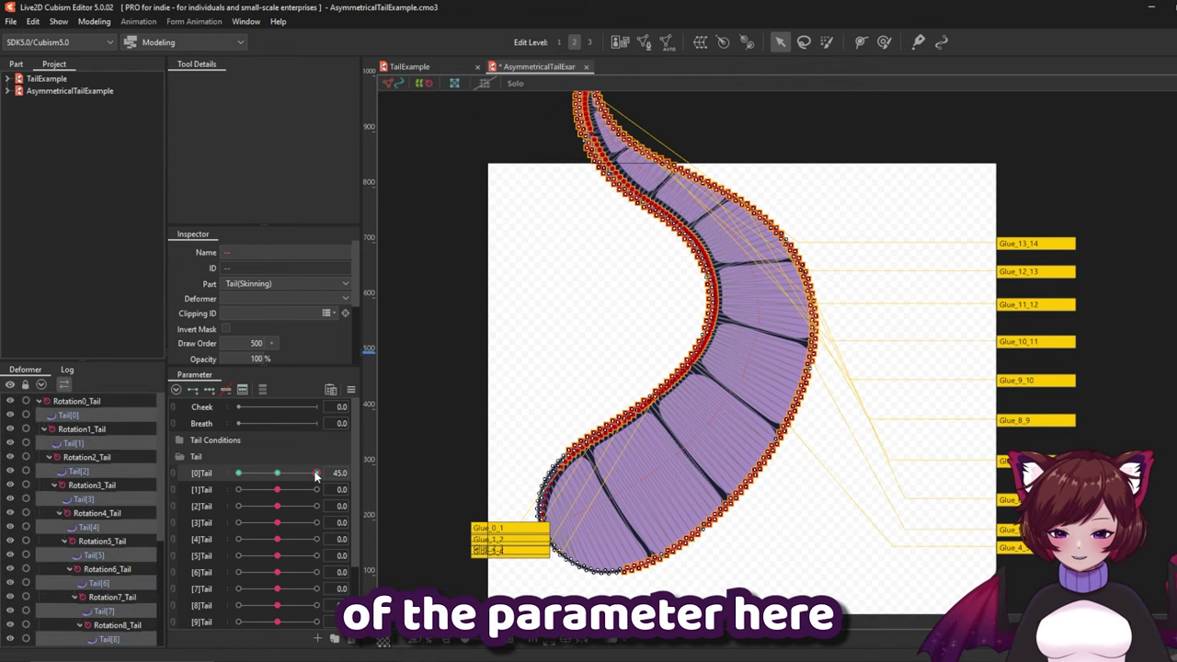
Set the [0]Tail parameter to -45 for the opposite pose
{"action": "left_click_drag", "start_coordinate": [314, 472], "coordinate": [238, 469]}
{"action": "scroll", "coordinate": [579, 436], "scroll_direction": "down", "scroll_amount": 2}
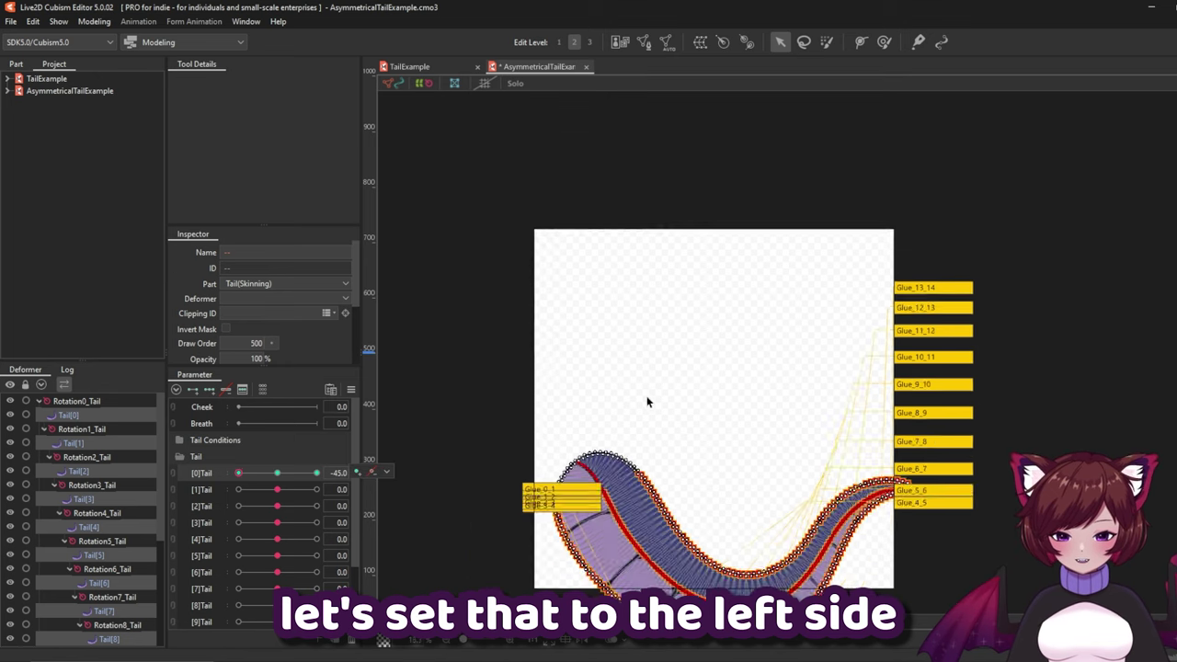
{"action": "scroll", "coordinate": [656, 578], "scroll_direction": "up", "scroll_amount": 2}
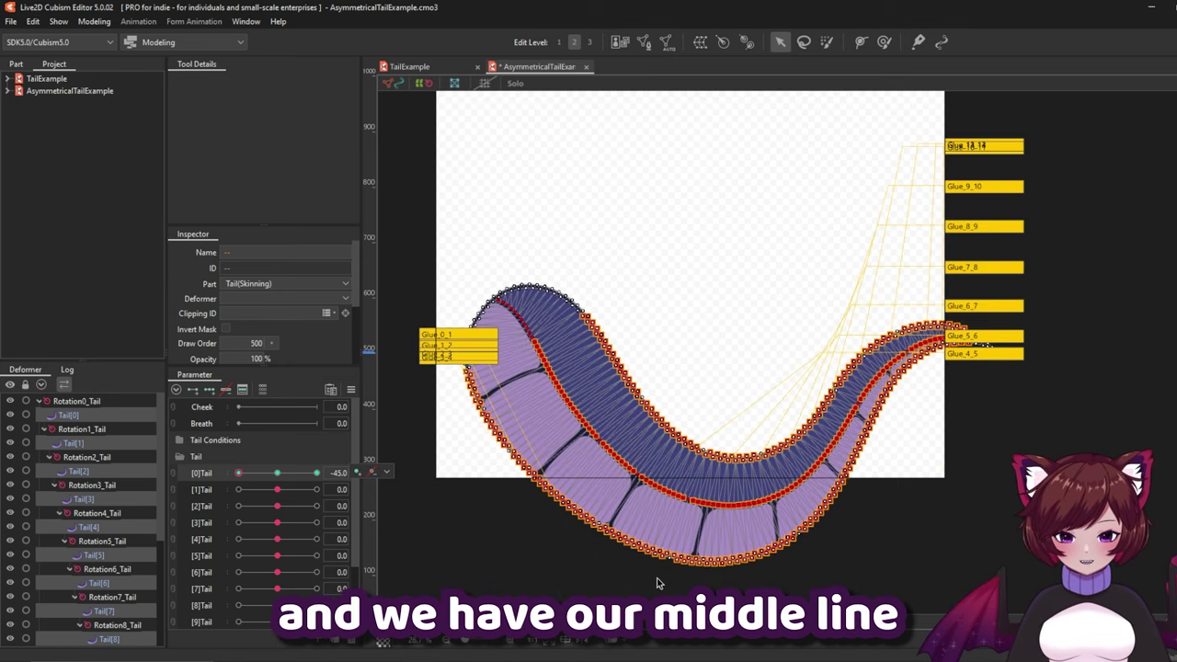
Use a temporary path deformation to push the inner seam toward the tail's bottom edge
{"action": "left_click", "coordinate": [100, 21]}
{"action": "mouse_move", "coordinate": [156, 152]}
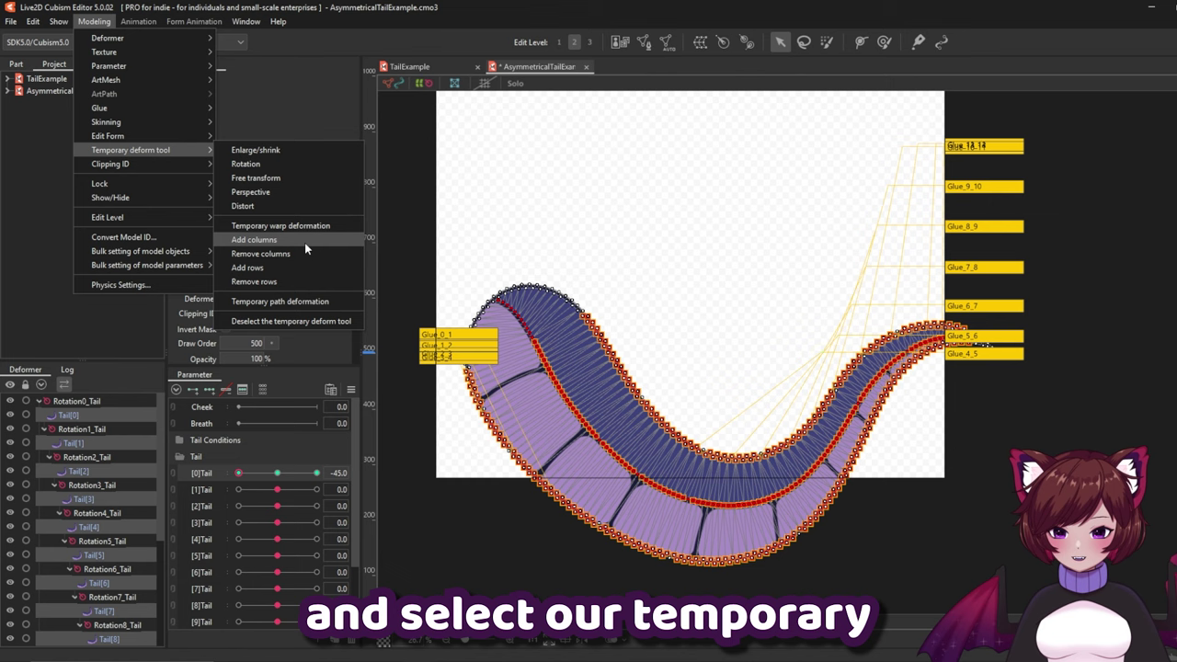
{"action": "left_click", "coordinate": [292, 302]}
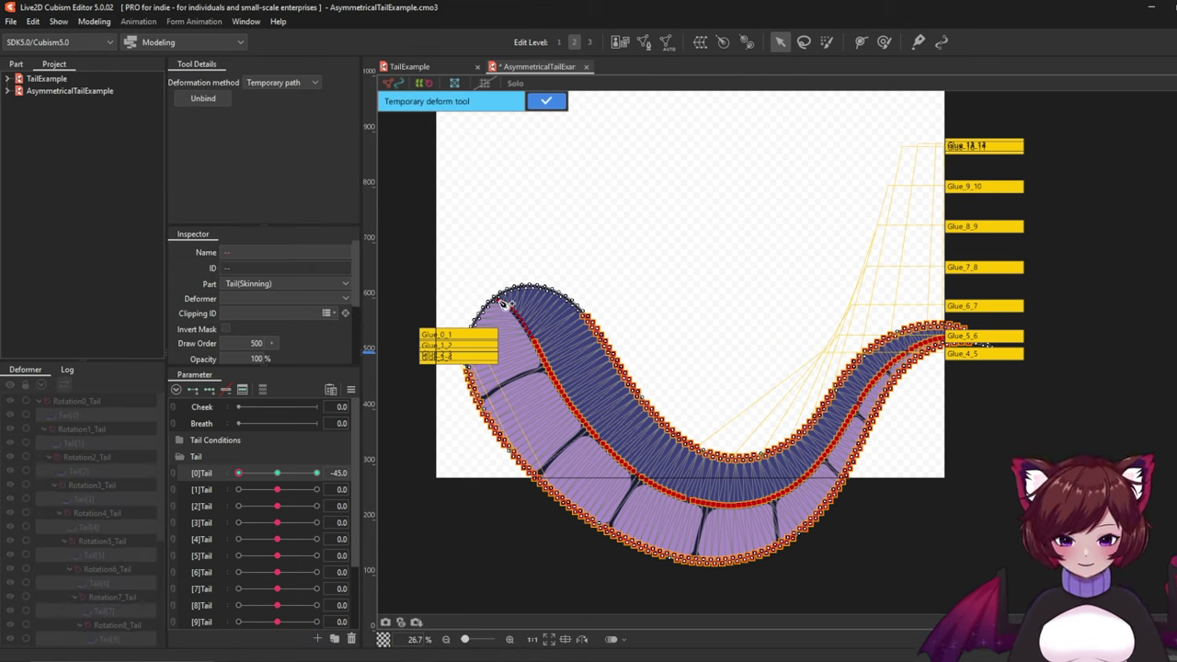
{"action": "left_click", "coordinate": [575, 408]}
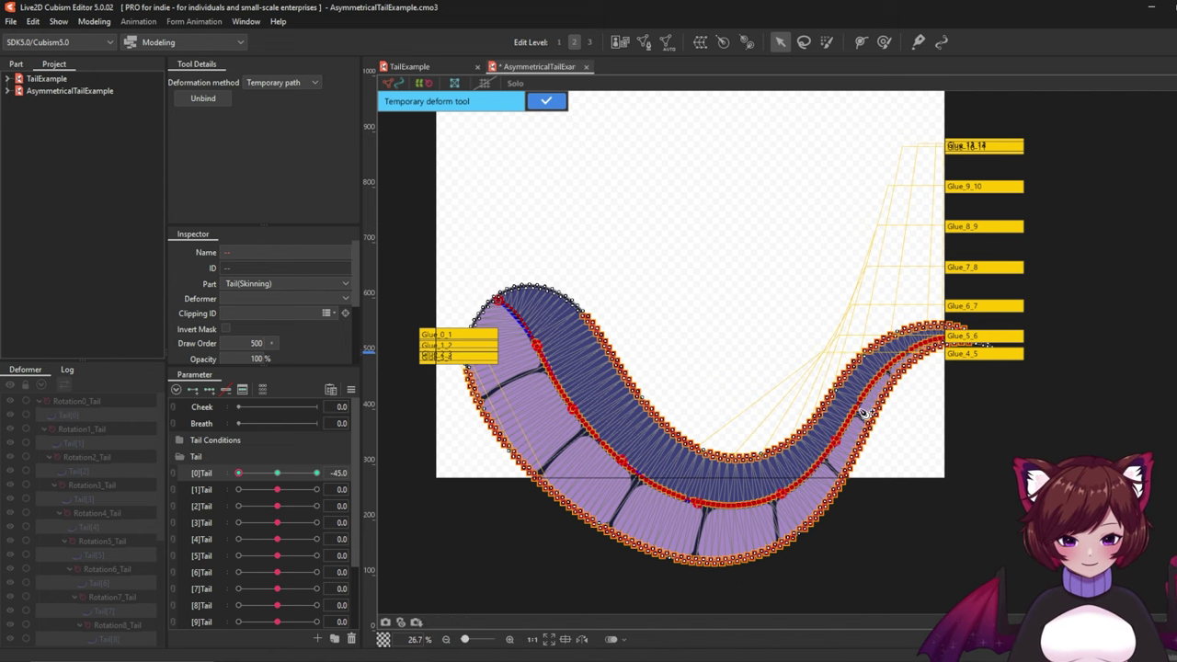
{"action": "scroll", "coordinate": [704, 365], "scroll_direction": "down", "scroll_amount": 3}
{"action": "scroll", "coordinate": [451, 422], "scroll_direction": "up", "scroll_amount": 5}
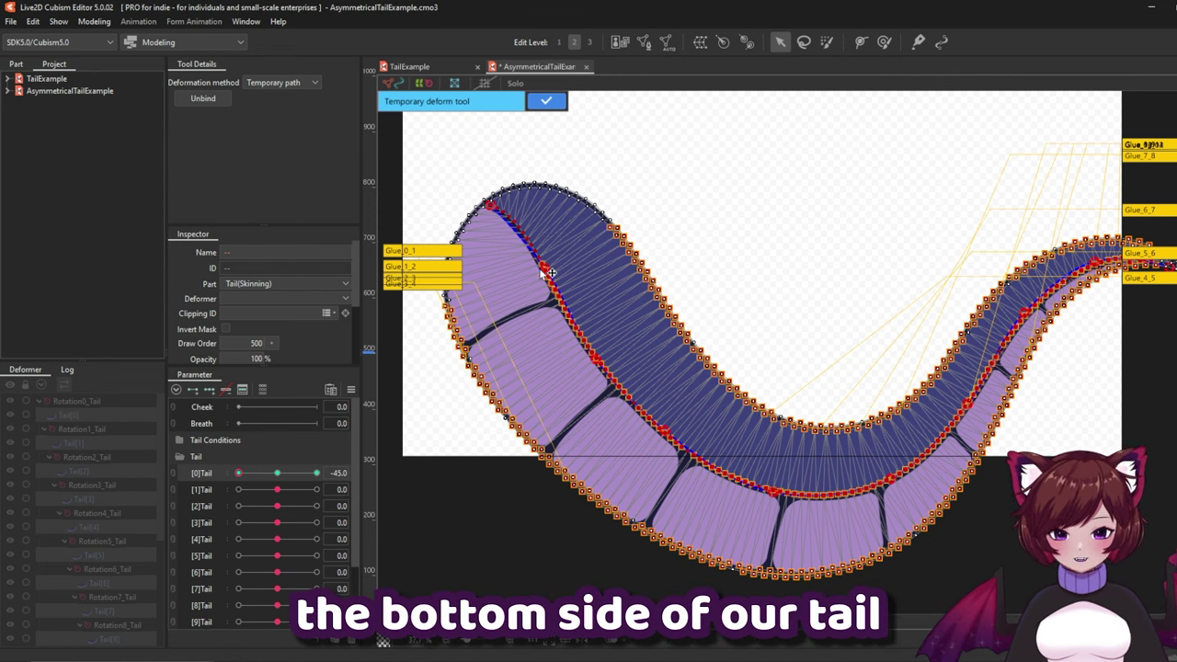
{"action": "mouse_move", "coordinate": [548, 272]}
{"action": "left_mouse_down"}
{"action": "mouse_move", "coordinate": [602, 386]}
{"action": "mouse_move", "coordinate": [686, 454]}
{"action": "mouse_move", "coordinate": [827, 515]}
{"action": "mouse_move", "coordinate": [956, 446]}
{"action": "mouse_move", "coordinate": [997, 303]}
{"action": "left_mouse_up"}
{"action": "scroll", "coordinate": [951, 263], "scroll_direction": "up", "scroll_amount": 6}
{"action": "scroll", "coordinate": [526, 214], "scroll_direction": "up", "scroll_amount": 2}
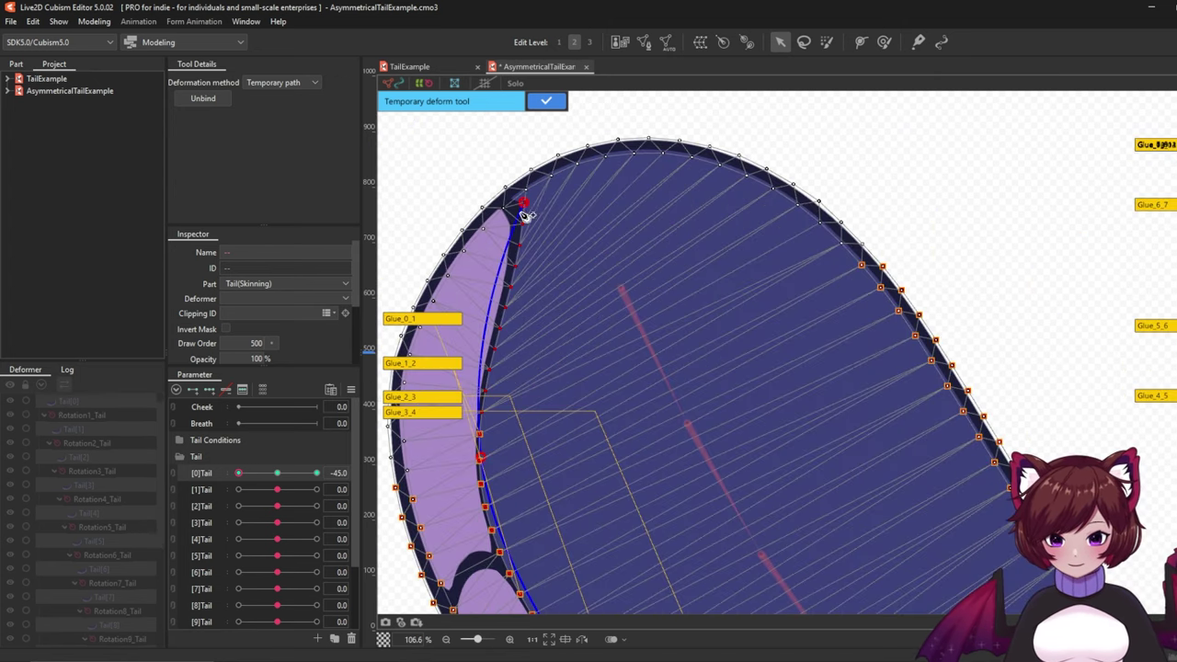
{"action": "left_click_drag", "start_coordinate": [522, 210], "coordinate": [509, 226]}
{"action": "scroll", "coordinate": [492, 463], "scroll_direction": "down", "scroll_amount": 7}
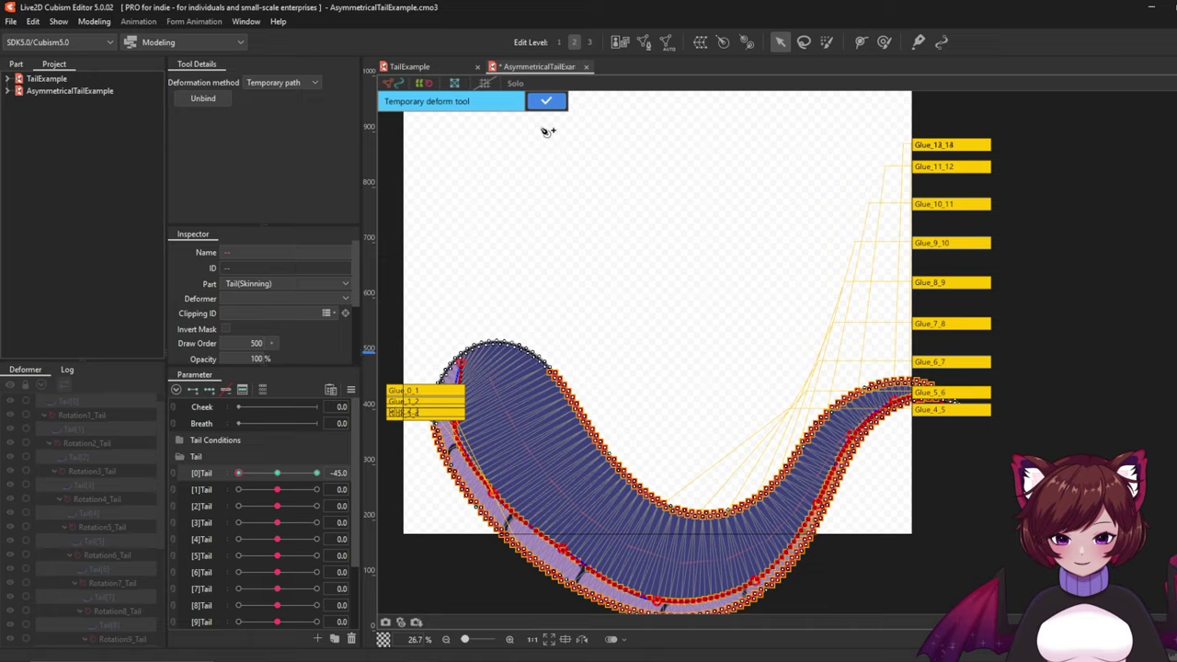
Apply the seam deformation, test [0]Tail, and open the Tail physics Output Settings
{"action": "left_click", "coordinate": [548, 106]}
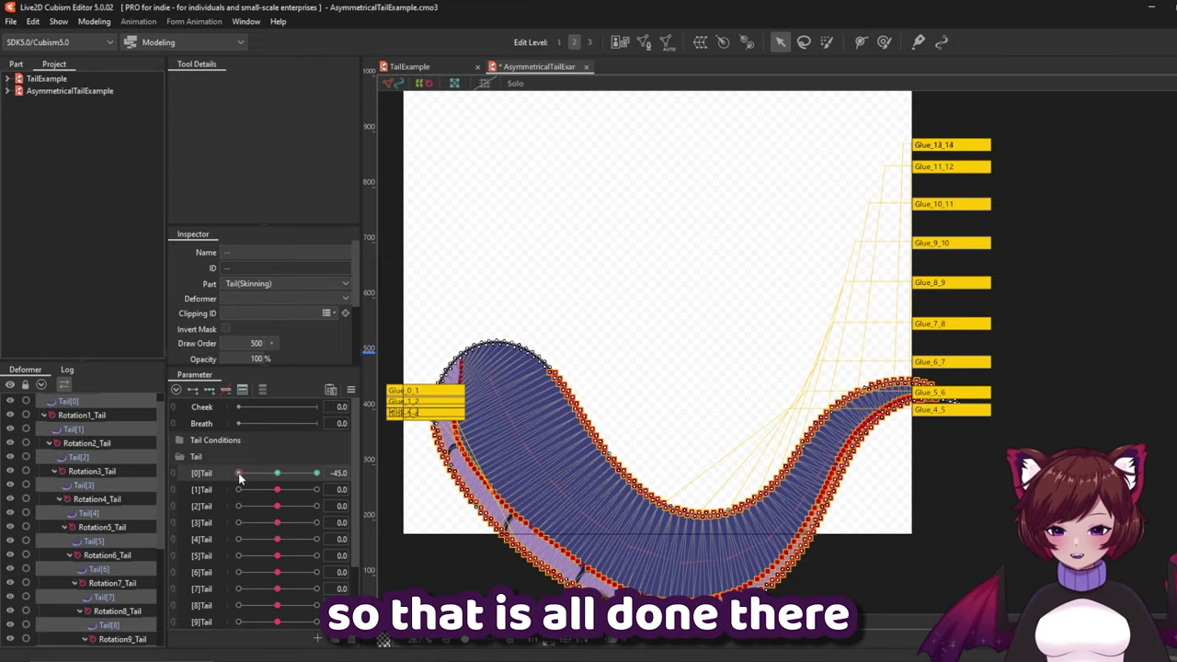
{"action": "mouse_move", "coordinate": [238, 473]}
{"action": "left_mouse_down"}
{"action": "mouse_move", "coordinate": [291, 473]}
{"action": "mouse_move", "coordinate": [258, 472]}
{"action": "left_mouse_up"}
{"action": "left_click", "coordinate": [94, 21]}
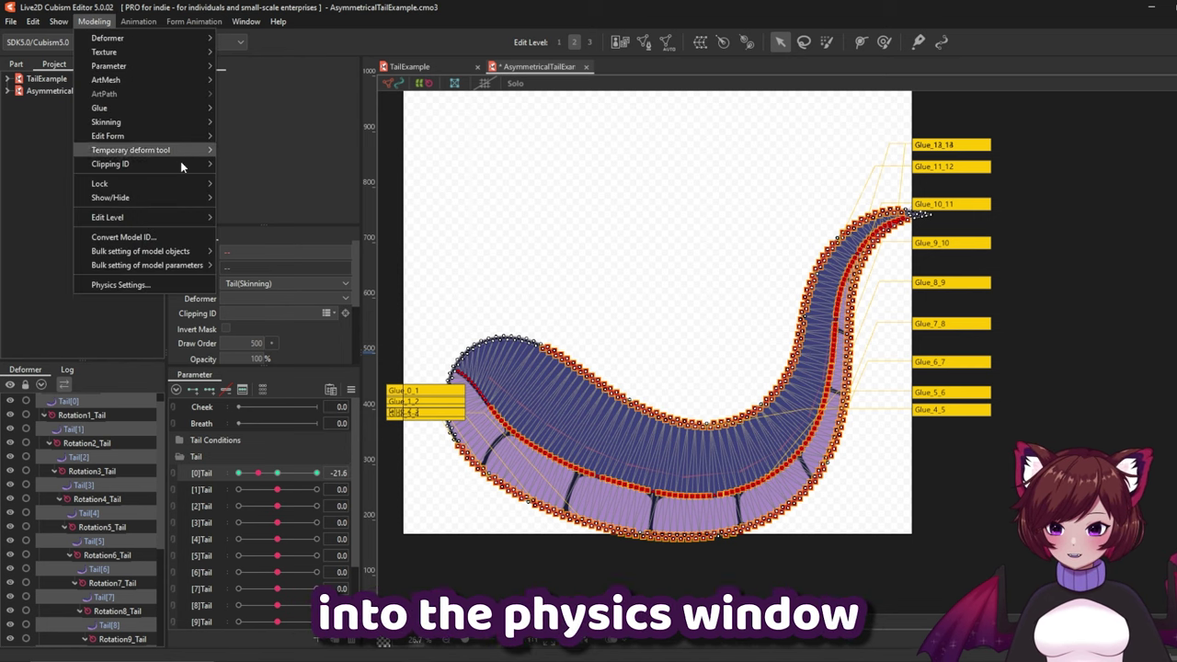
{"action": "left_click", "coordinate": [140, 285]}
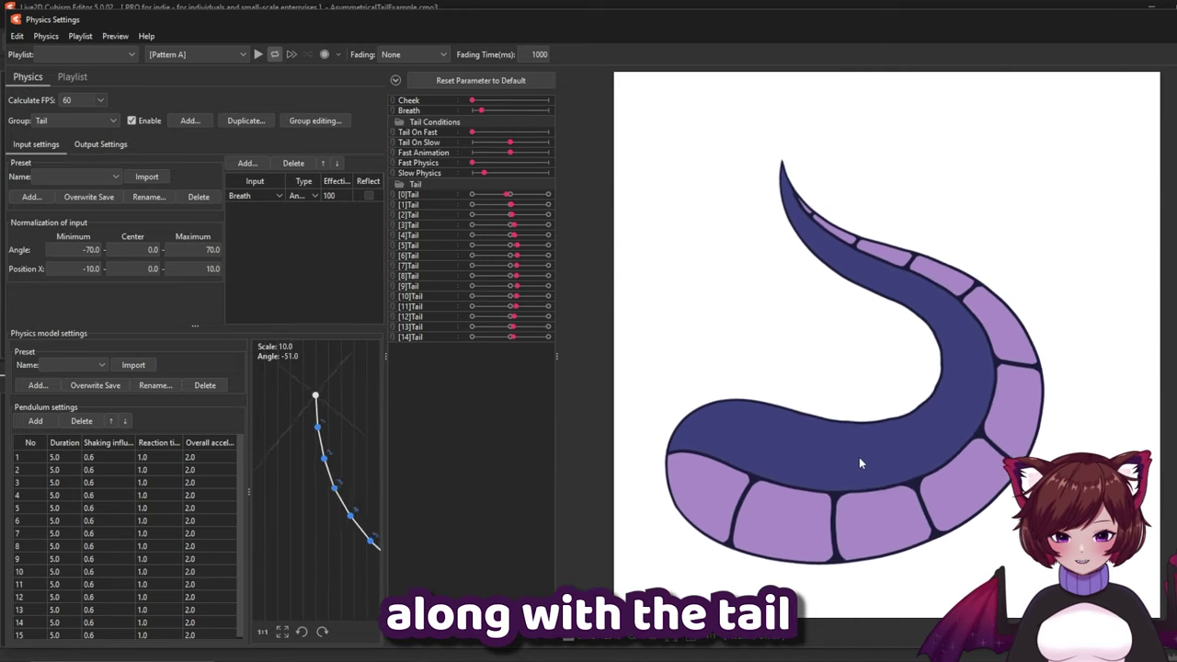
{"action": "left_click", "coordinate": [100, 143]}
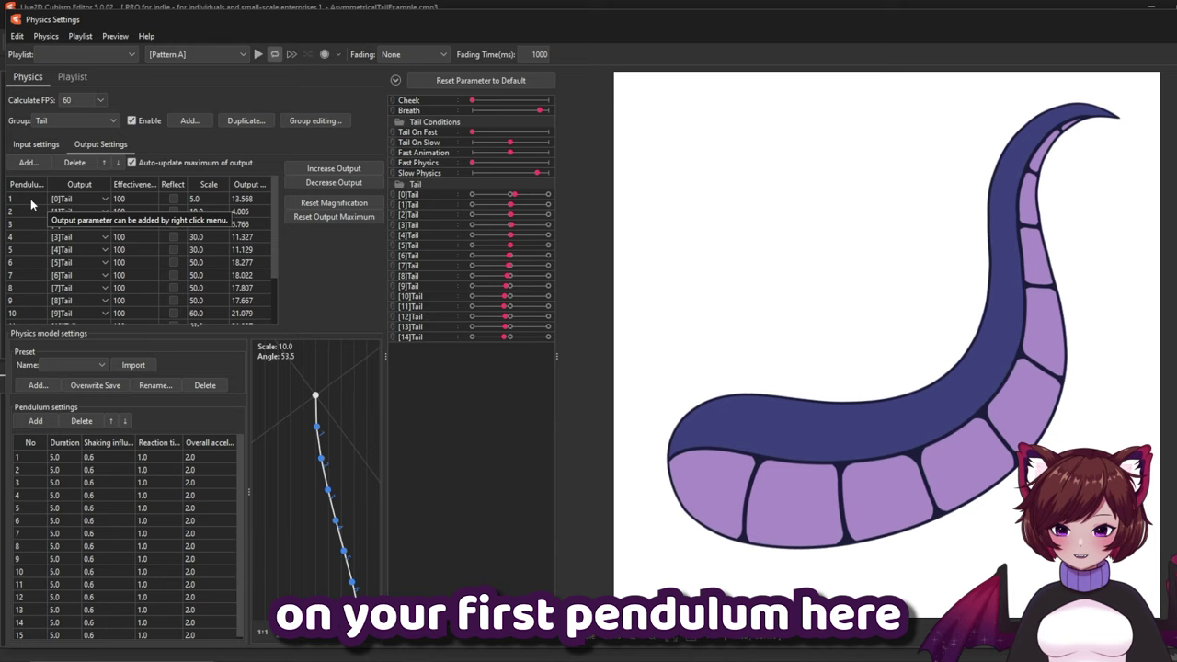
Raise the output scale of [0]Tail and [1]Tail to 25 in the Output Settings table
{"action": "double_click", "coordinate": [206, 198]}
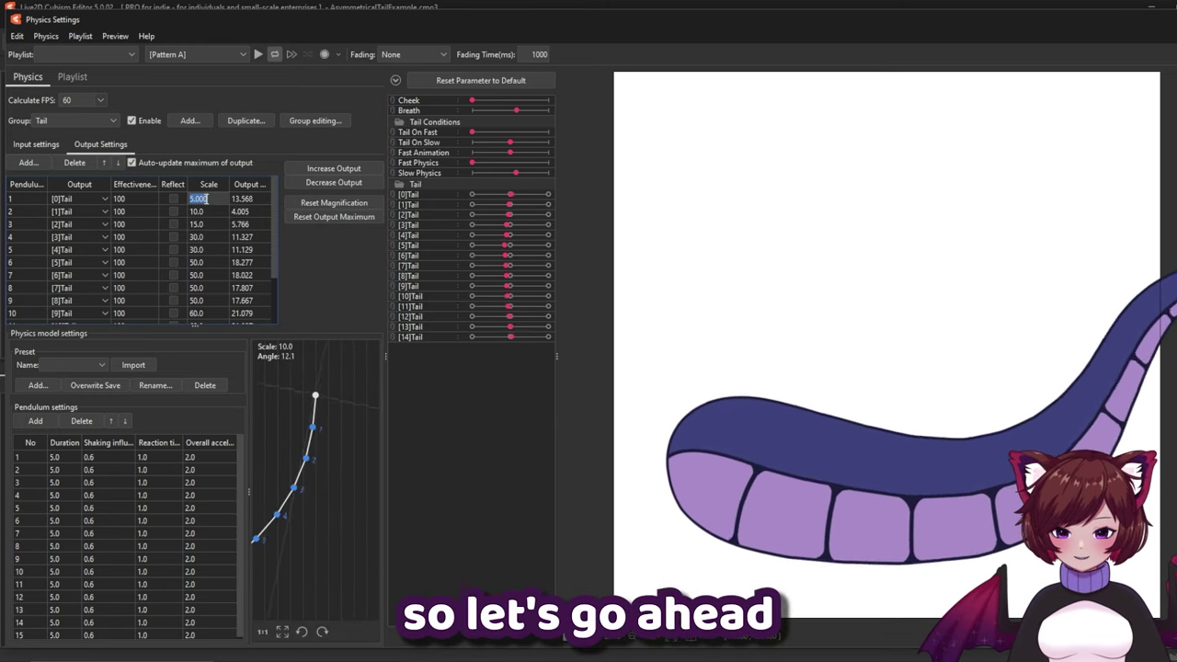
{"action": "type", "text": "15"}
{"action": "key", "text": "Return"}
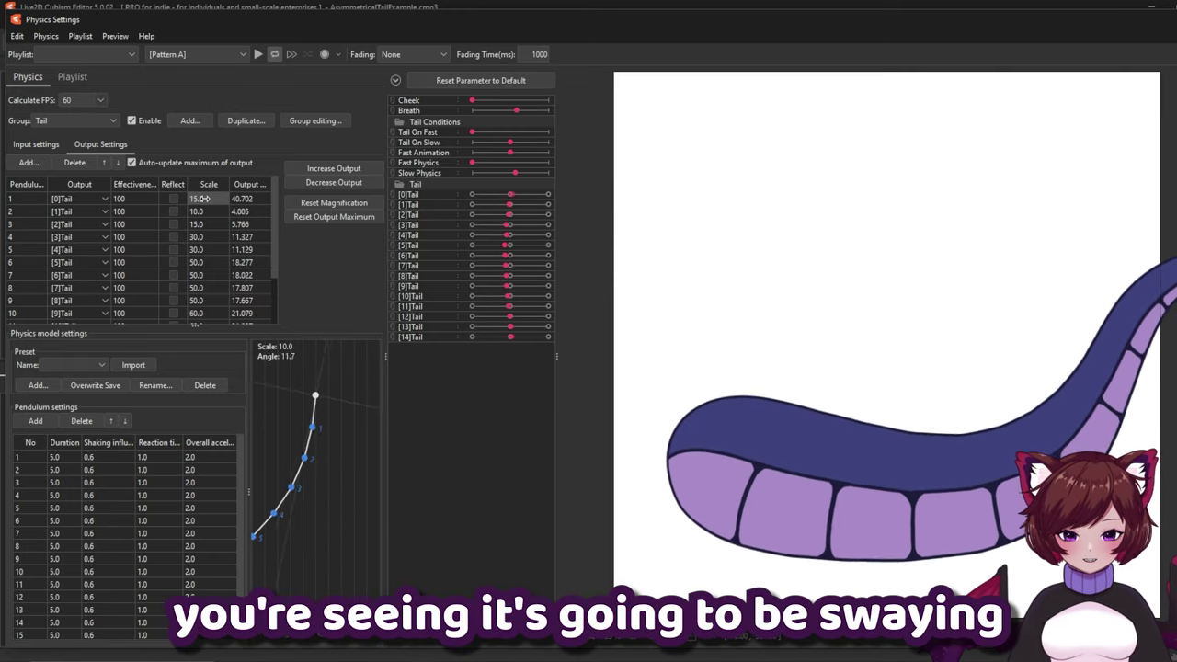
{"action": "double_click", "coordinate": [204, 198]}
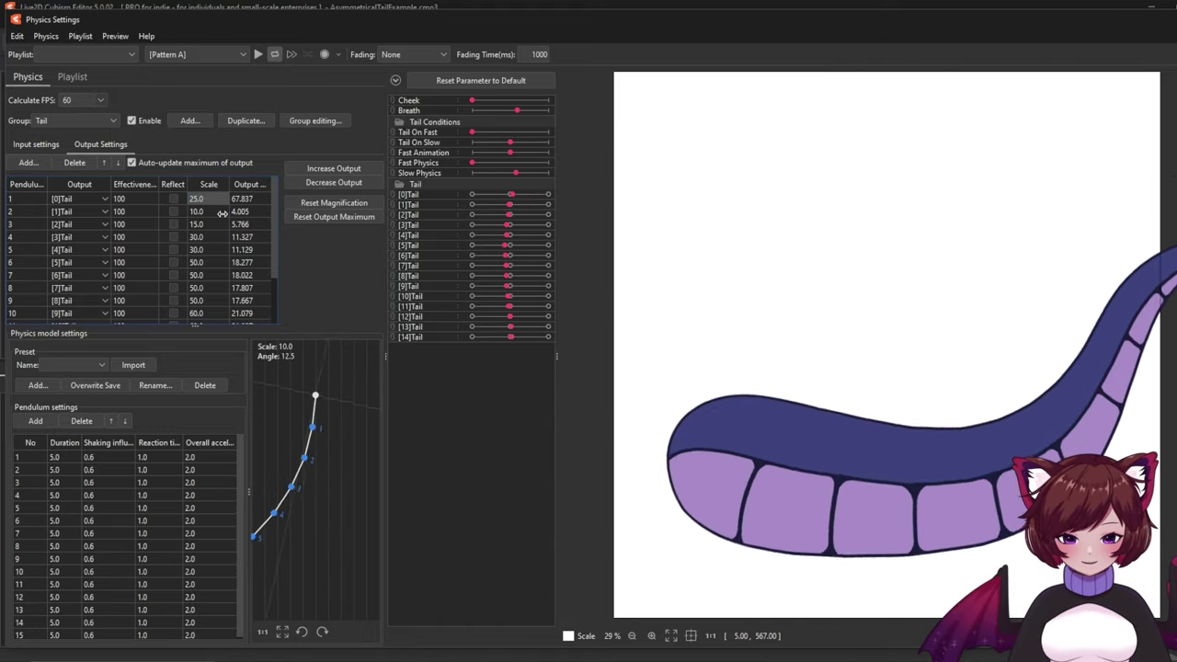
{"action": "left_click_drag", "start_coordinate": [221, 211], "coordinate": [215, 211]}
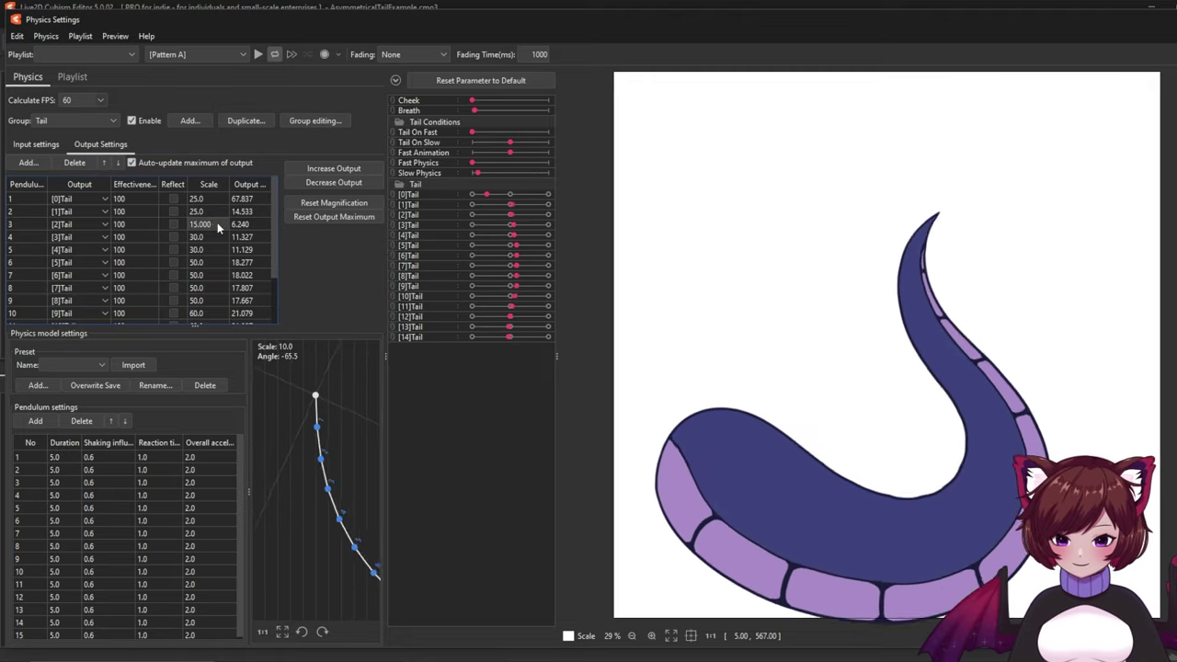